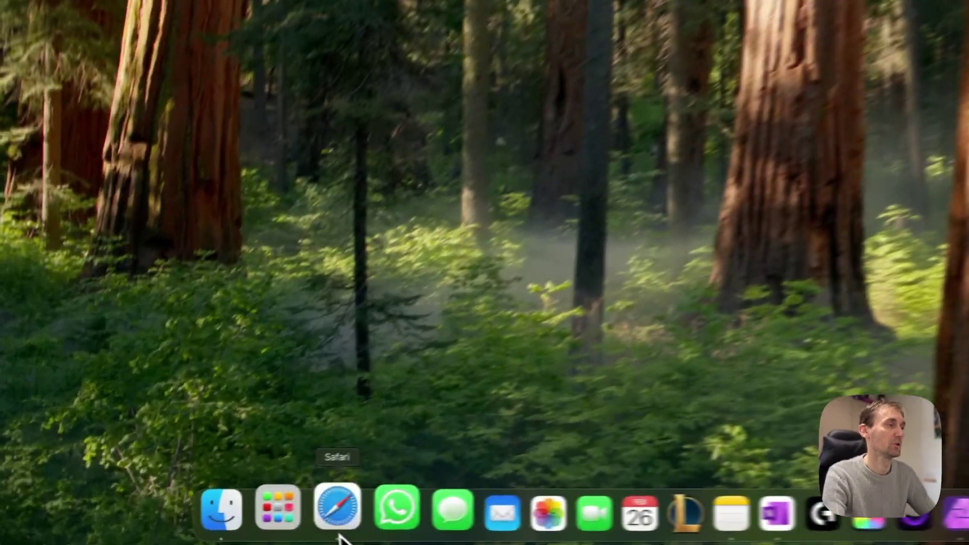
# Switch to Safari and load the CasaOS server page at 192.168.0.103
pyautogui.click(190, 528)
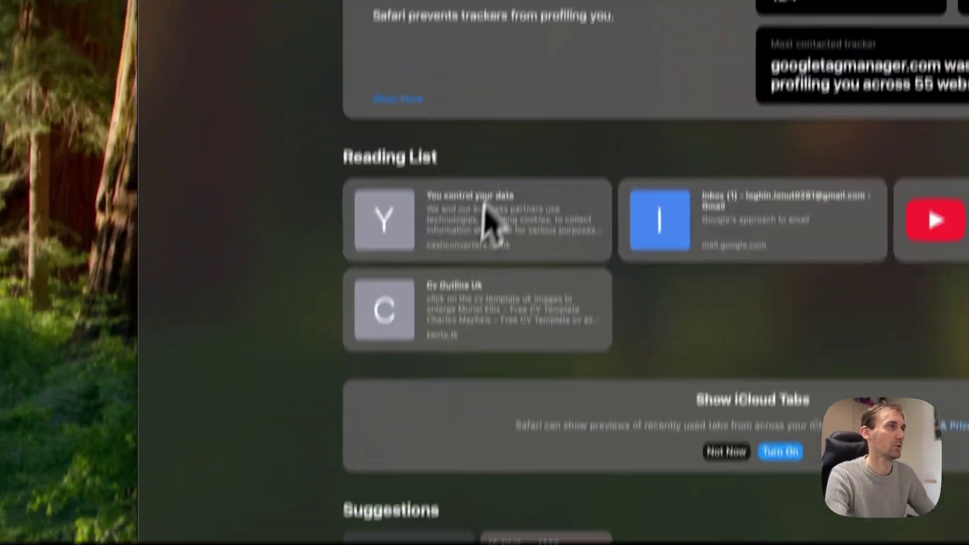
pyautogui.write('192.168.0.101:8')
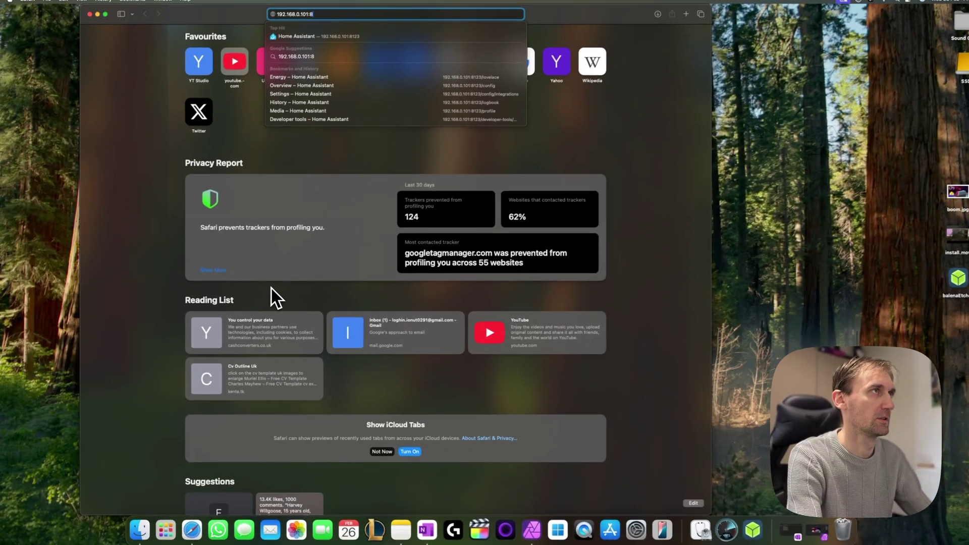
pyautogui.press('BackSpace')
pyautogui.press('BackSpace')
pyautogui.press('BackSpace')
pyautogui.write('3')
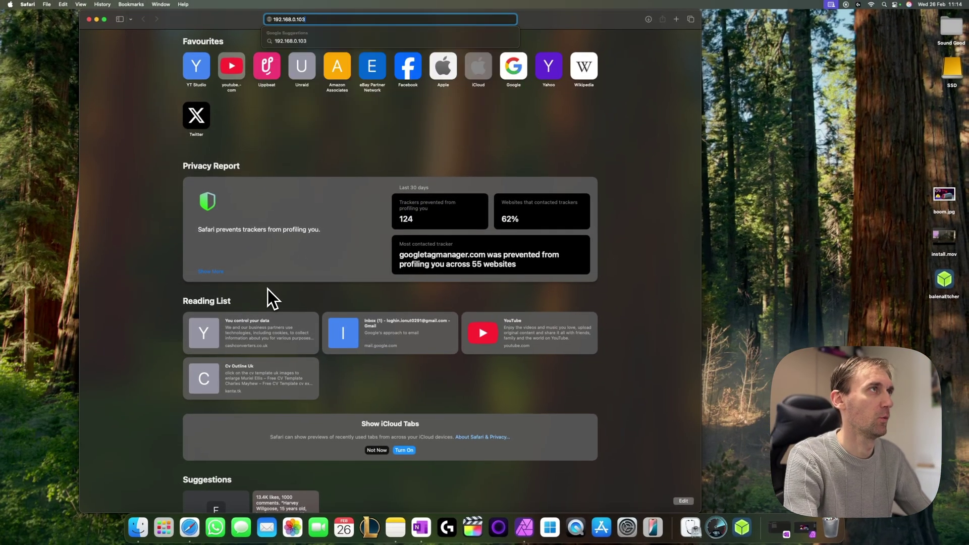
pyautogui.press('Return')
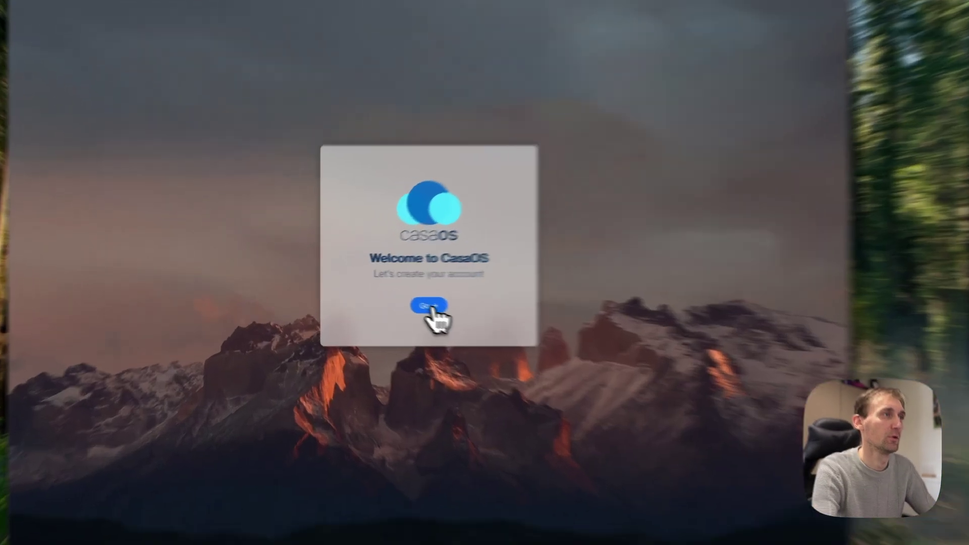
# Start the CasaOS setup and create the account with a username and a confirmed account password
pyautogui.click(390, 298)
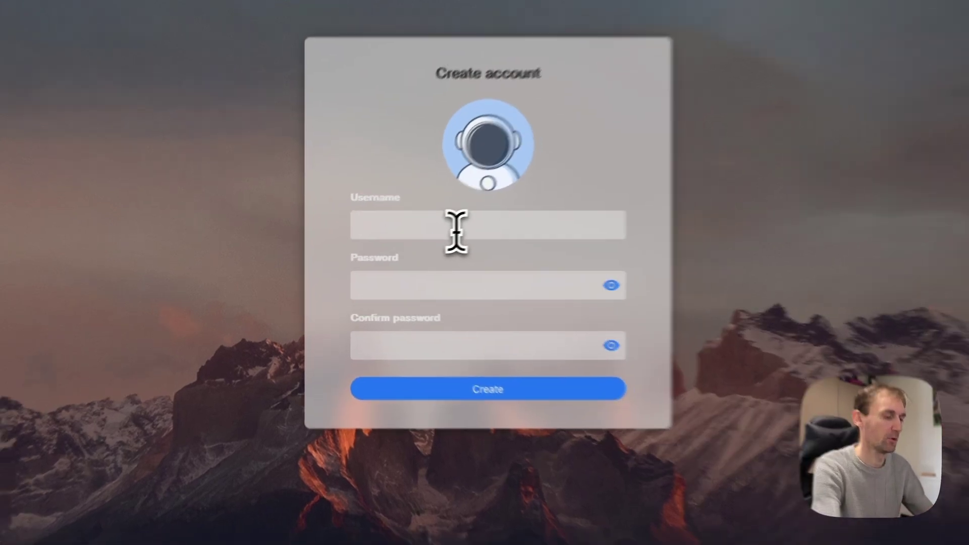
pyautogui.write('geo')
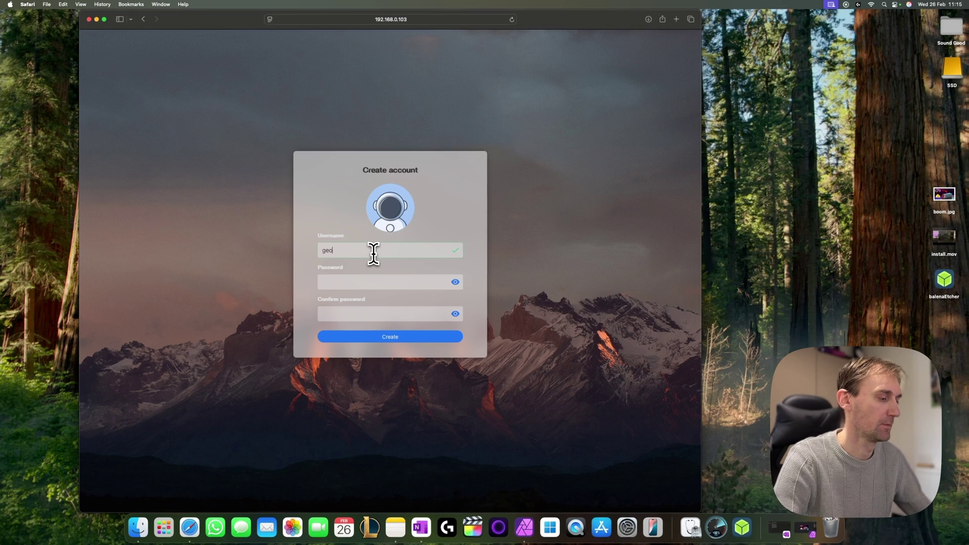
pyautogui.press('Tab')
pyautogui.write('•••••••••')
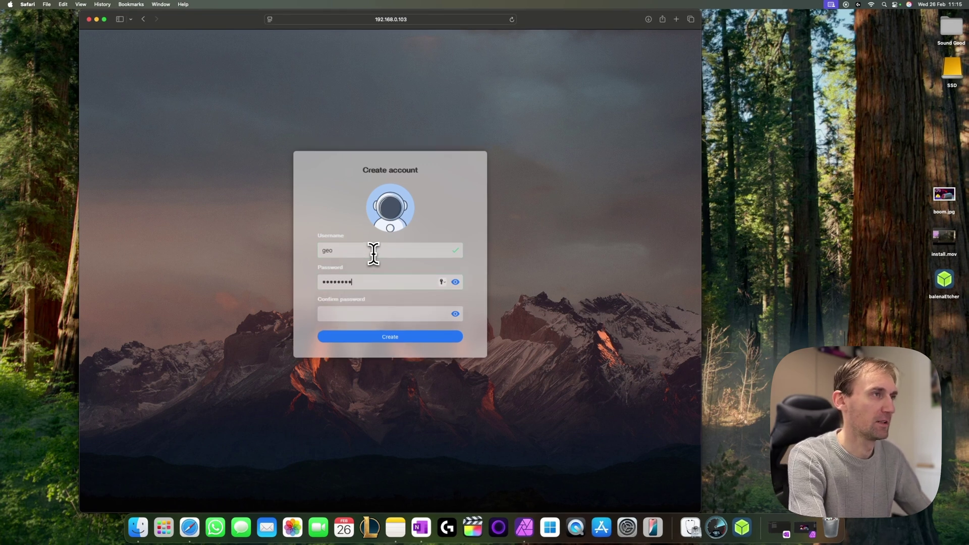
pyautogui.press('Tab')
pyautogui.write('•••••••••')
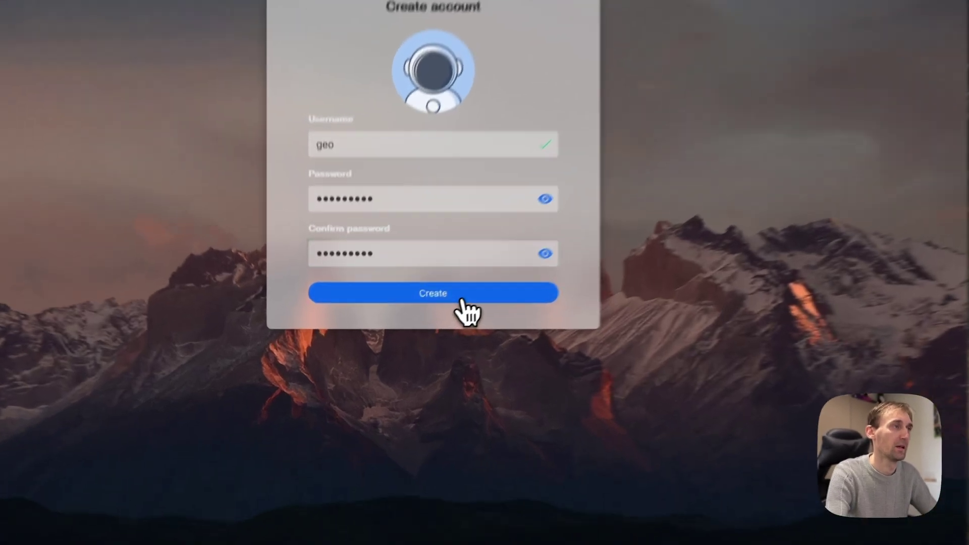
pyautogui.click(407, 338)
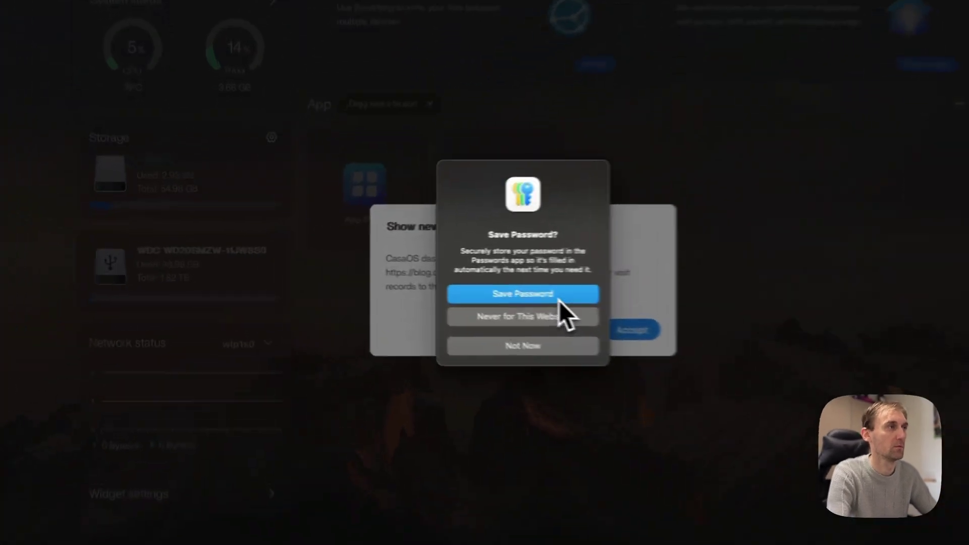
# Save the account login in the browser and accept the news feed from the CasaOS blog
pyautogui.click(403, 279)
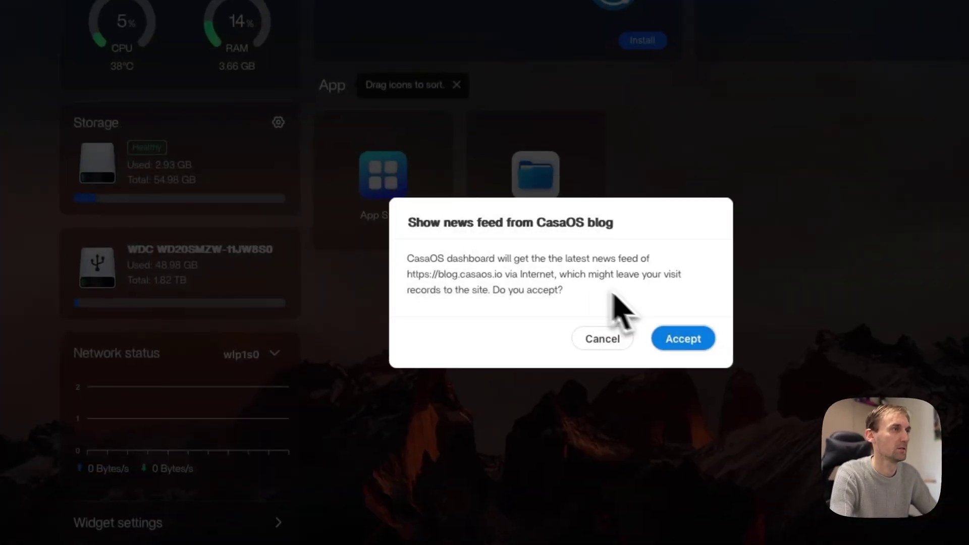
pyautogui.click(688, 340)
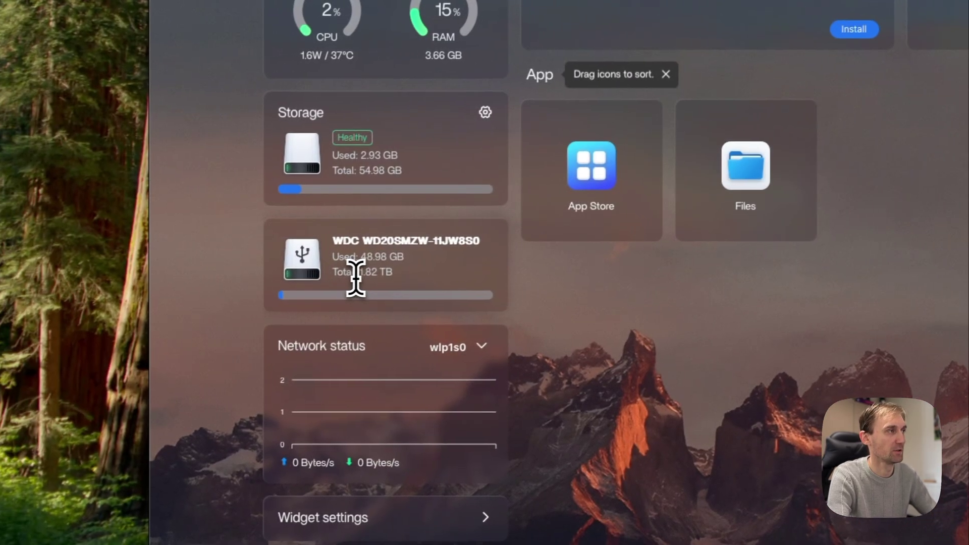
# Check the external drive's total capacity and review the storage and drive lists in Storage Manager
pyautogui.moveTo(151, 279); pyautogui.dragTo(189, 283)
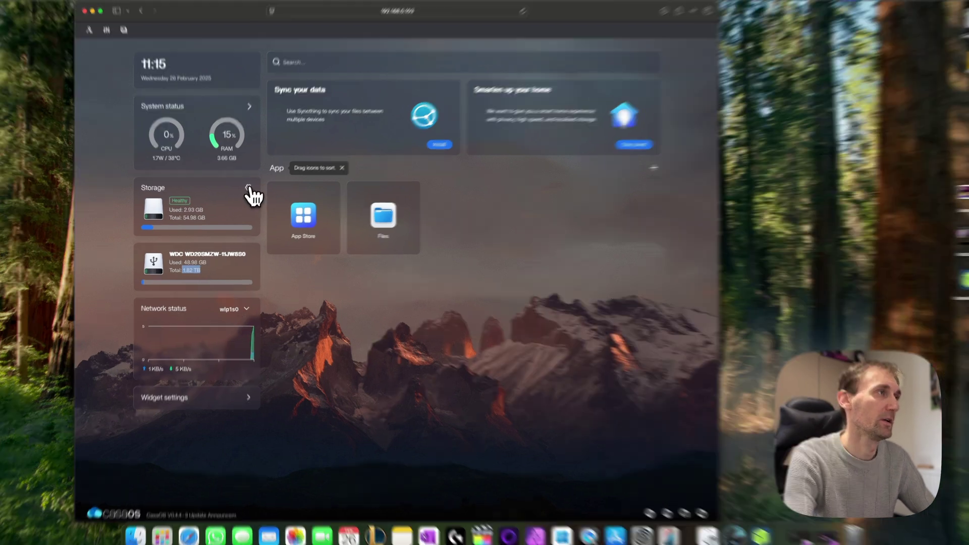
pyautogui.click(248, 188)
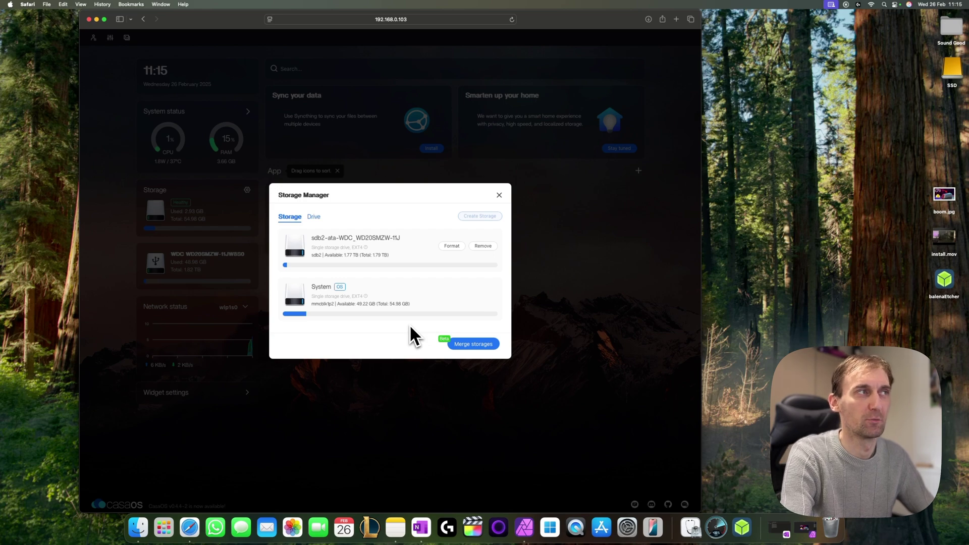
pyautogui.click(313, 217)
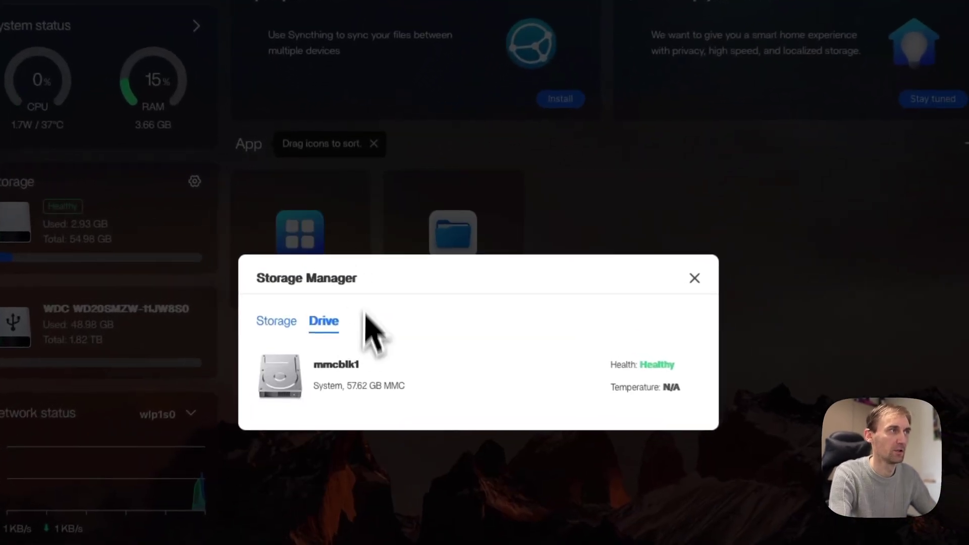
pyautogui.click(276, 321)
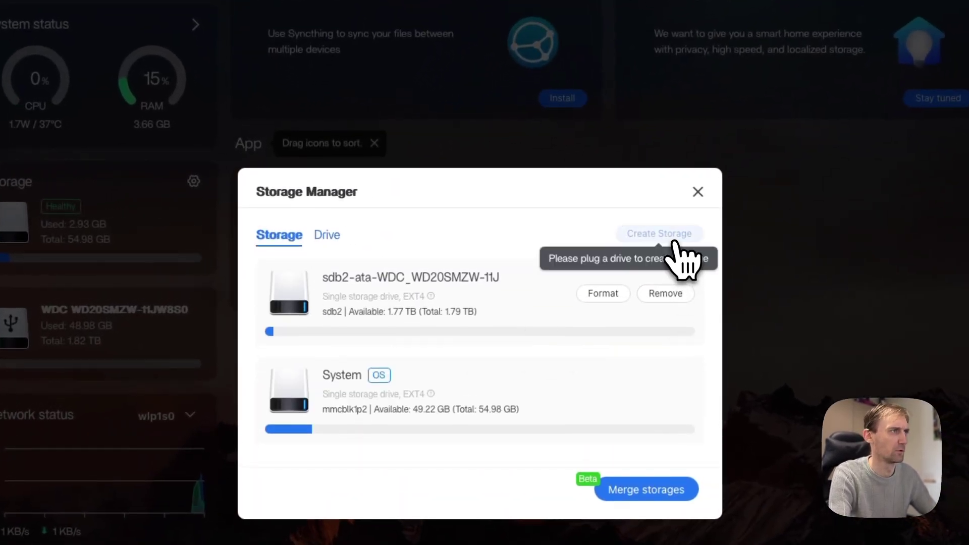
pyautogui.click(698, 192)
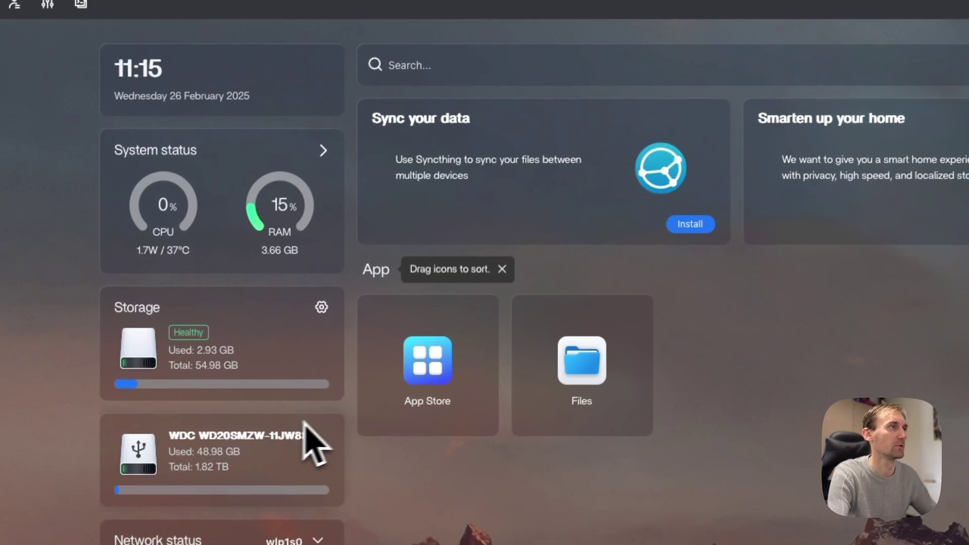
# Dismiss the icon-sorting hint and open the sdb2-ata-WDC external drive in Files
pyautogui.click(502, 271)
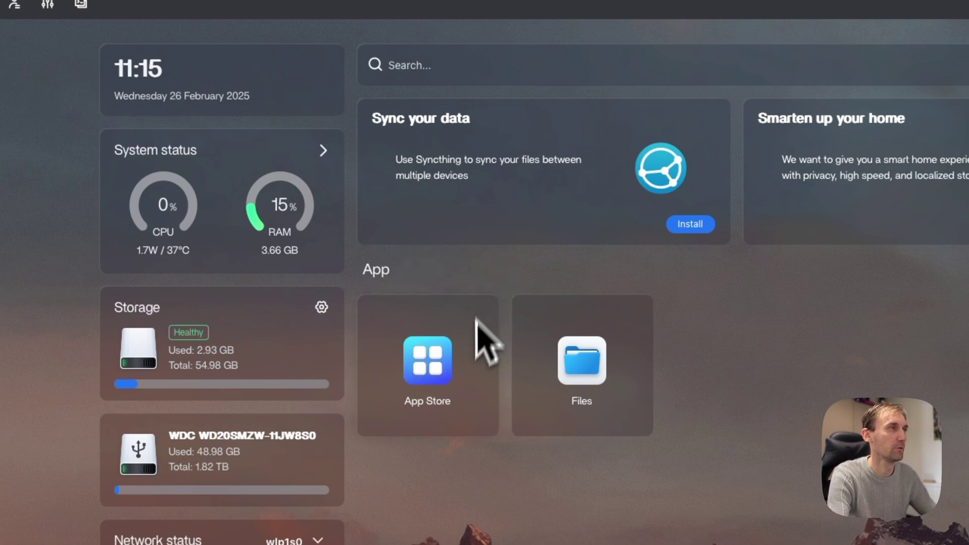
pyautogui.click(590, 382)
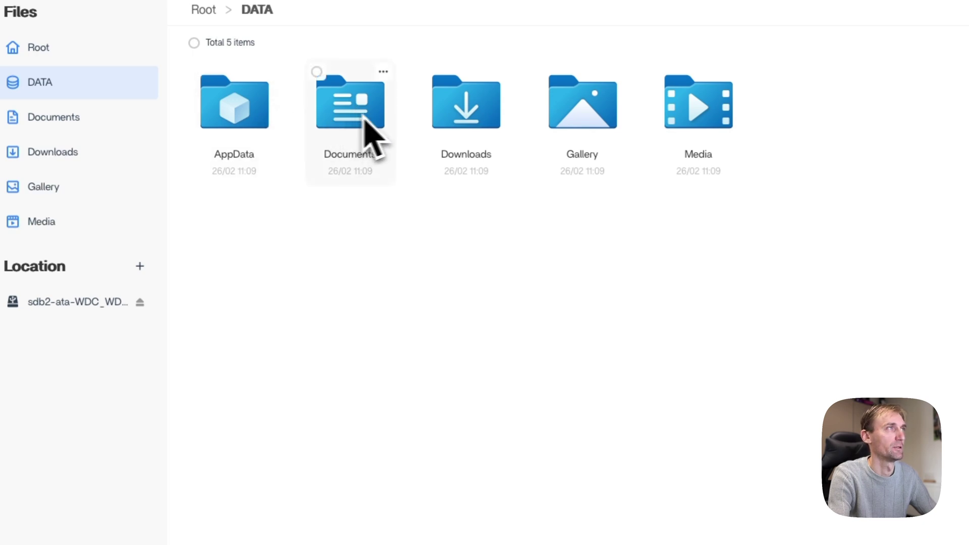
pyautogui.click(492, 121)
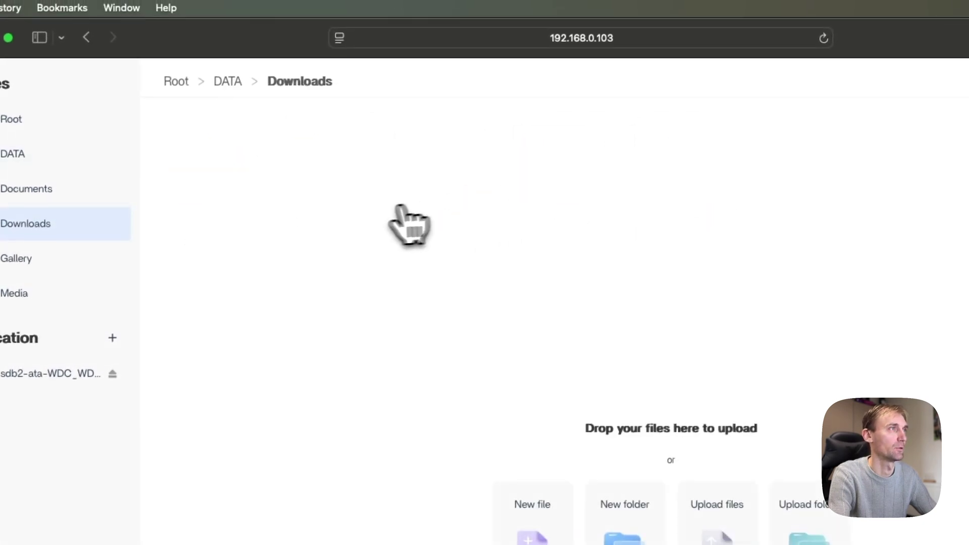
pyautogui.click(63, 374)
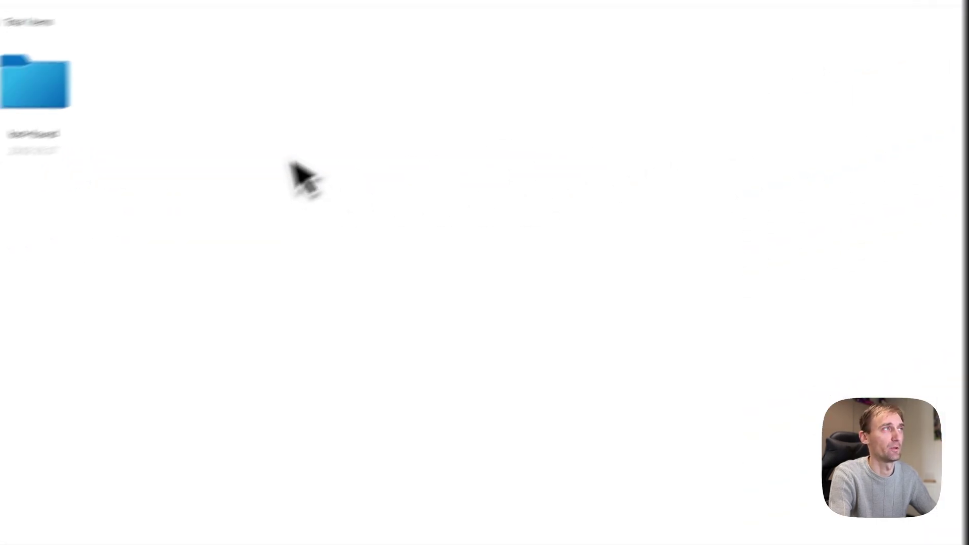
# Create a new folder named CasaOS Share on the external drive
pyautogui.rightClick(250, 140)
pyautogui.click(297, 179)
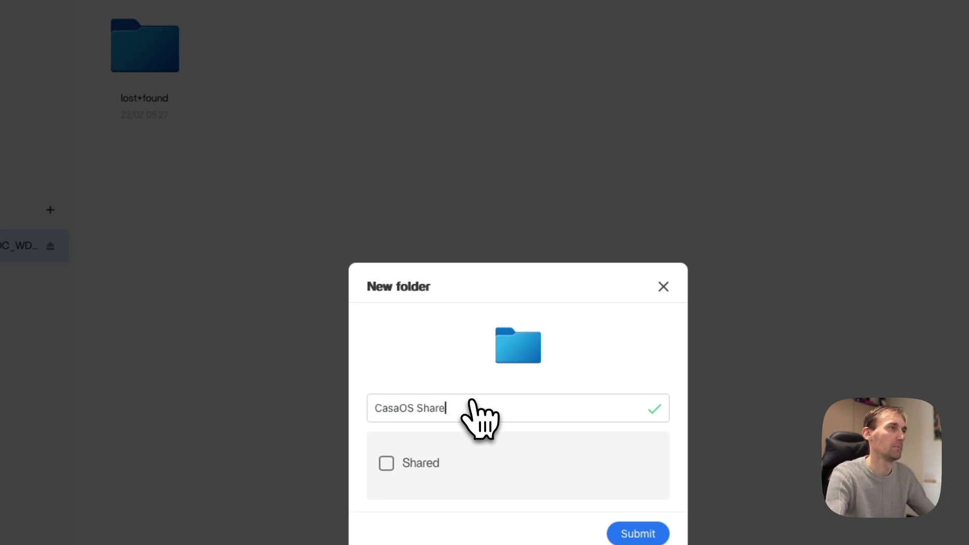
pyautogui.click(648, 538)
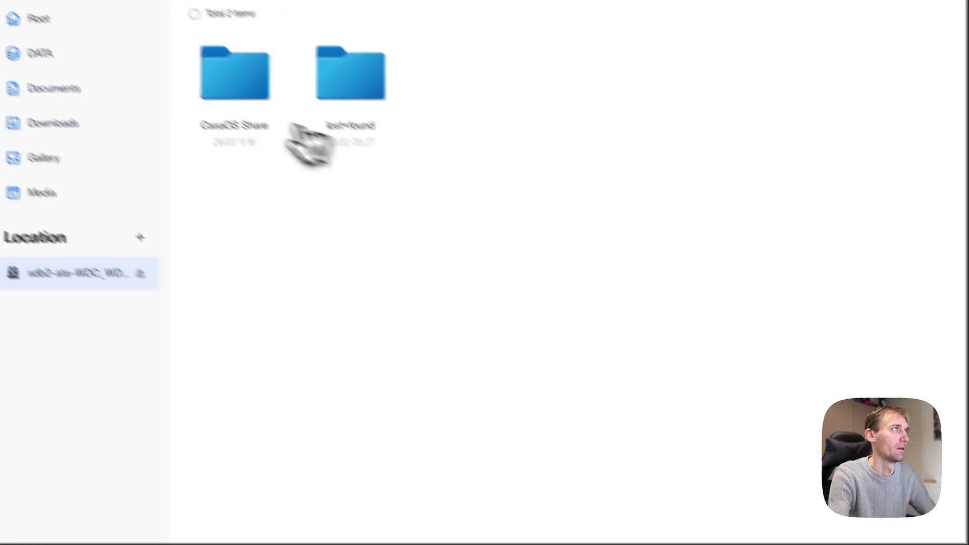
# Share the CasaOS Share folder on the network and copy its Mac (Finder) path
pyautogui.rightClick(241, 82)
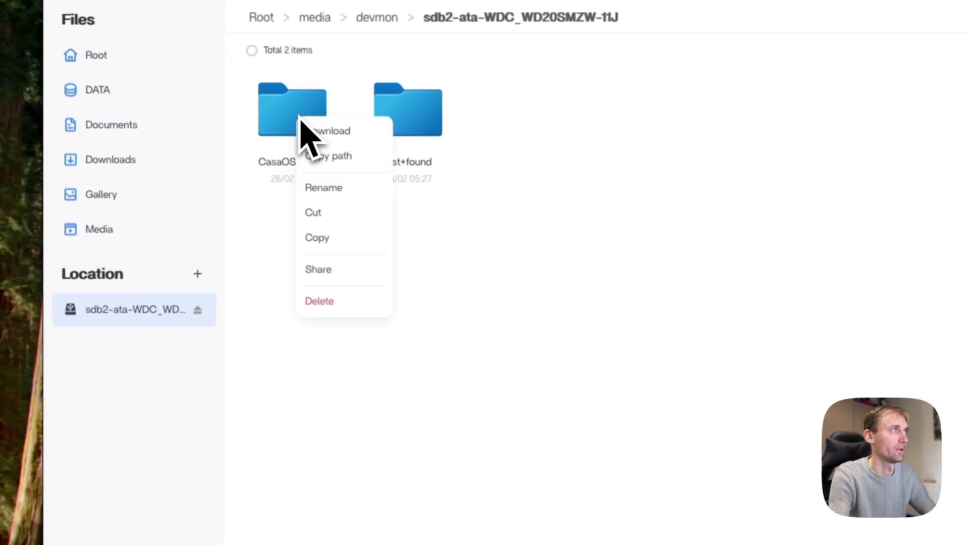
pyautogui.click(339, 271)
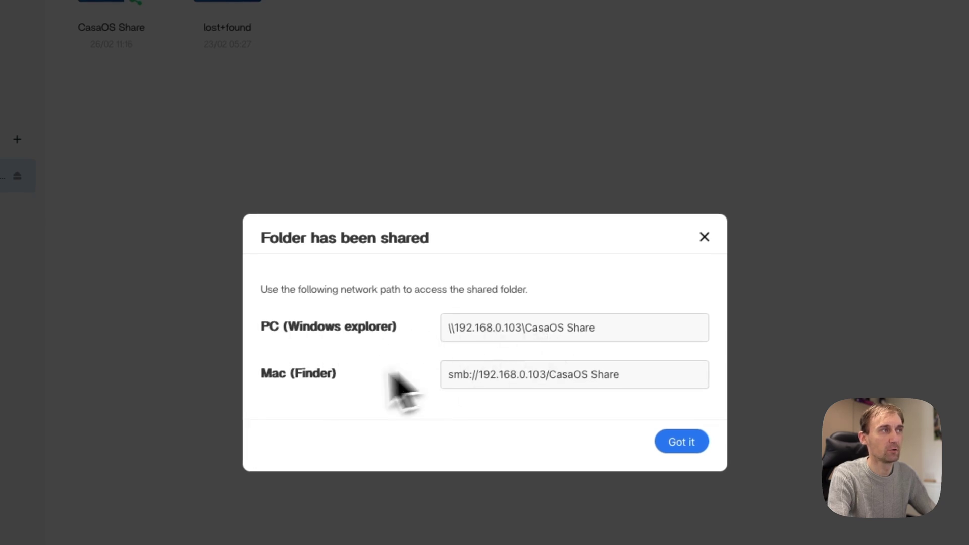
pyautogui.moveTo(621, 374); pyautogui.dragTo(503, 374)
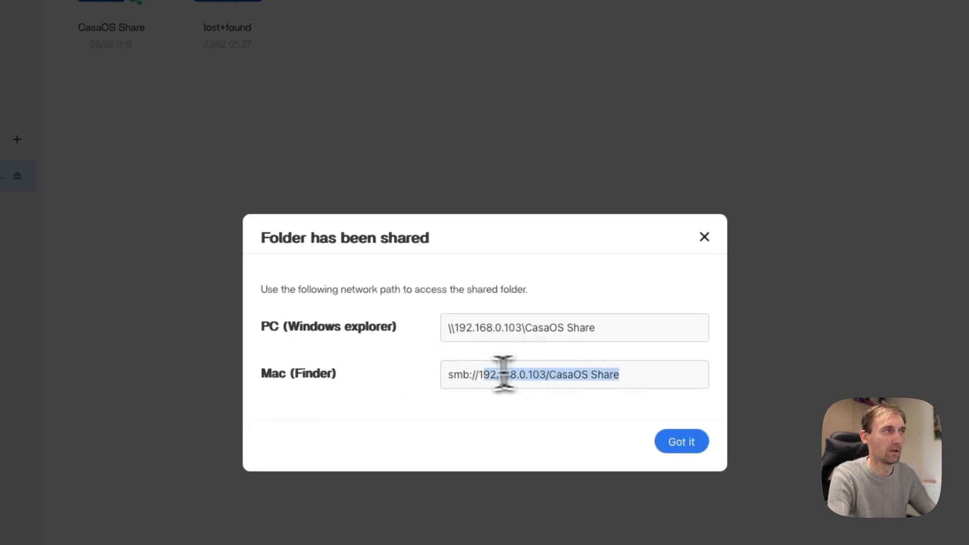
pyautogui.rightClick(482, 374)
pyautogui.click(505, 454)
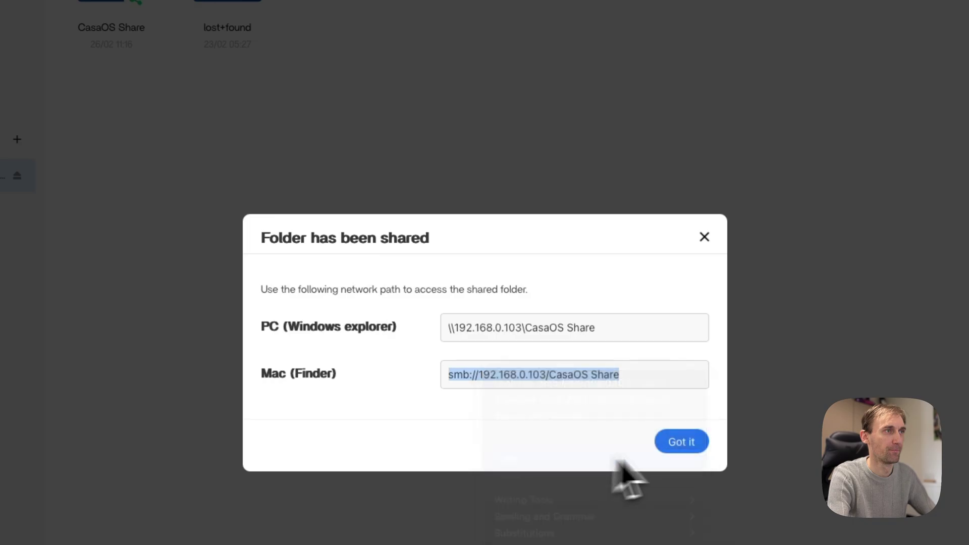
pyautogui.click(696, 444)
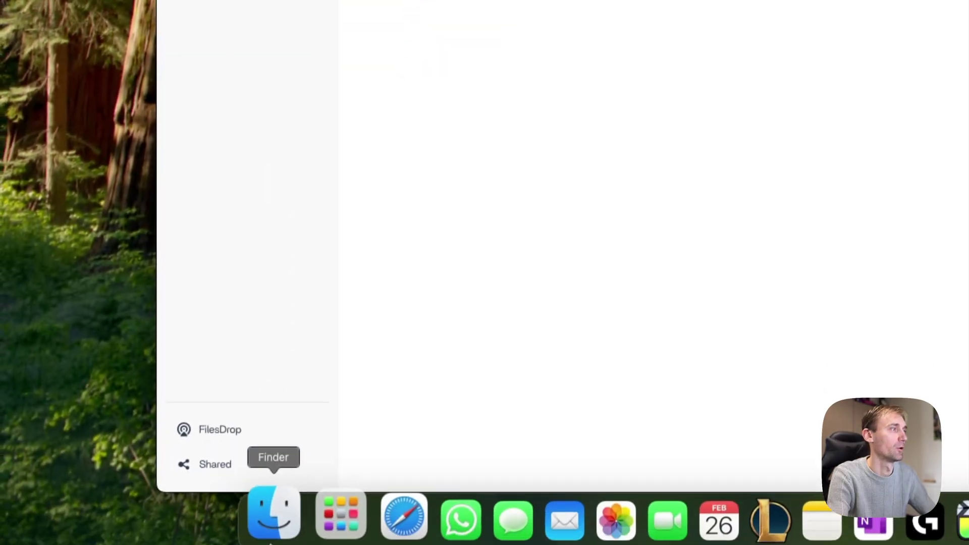
# Switch to Finder and start a server connection to smb://192.168.0.103/CasaOS Share
pyautogui.click(272, 511)
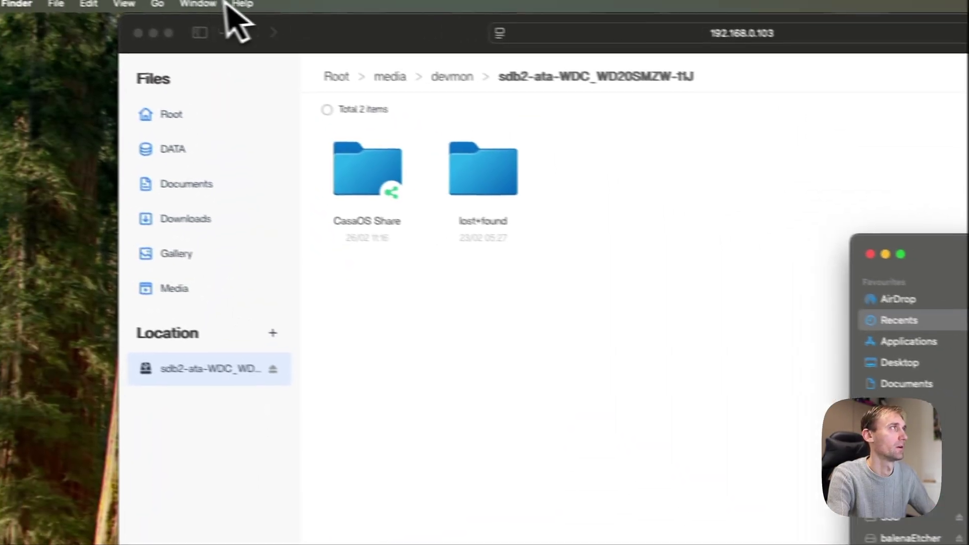
pyautogui.click(197, 8)
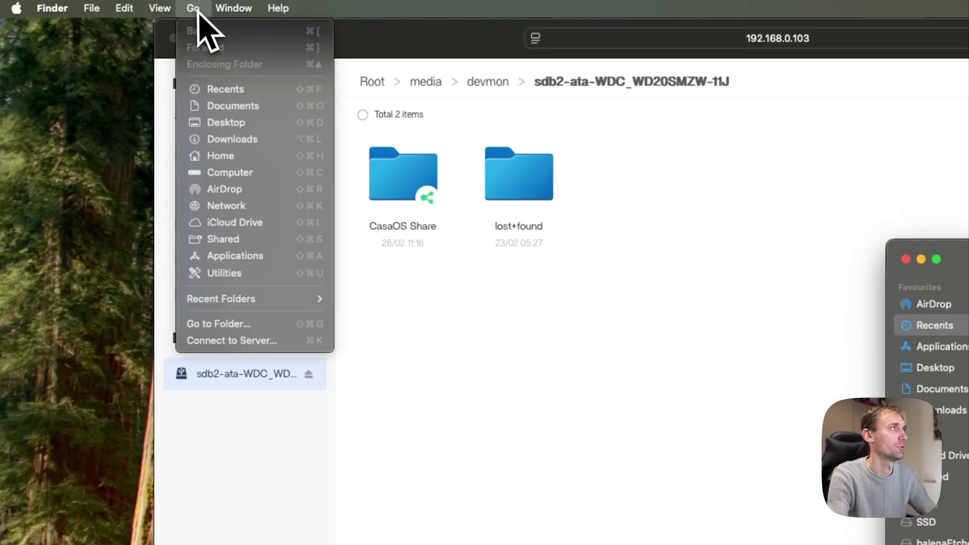
pyautogui.click(236, 341)
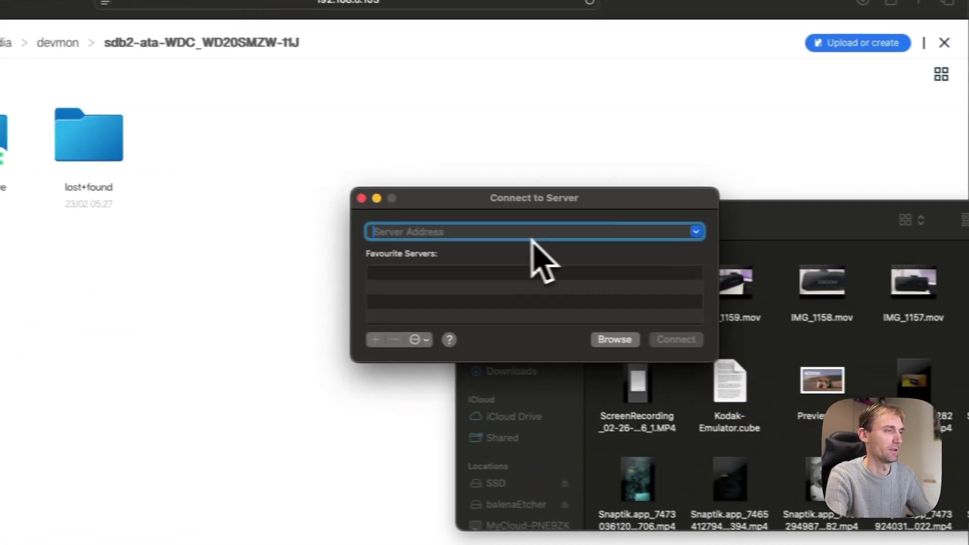
pyautogui.press('super+v')
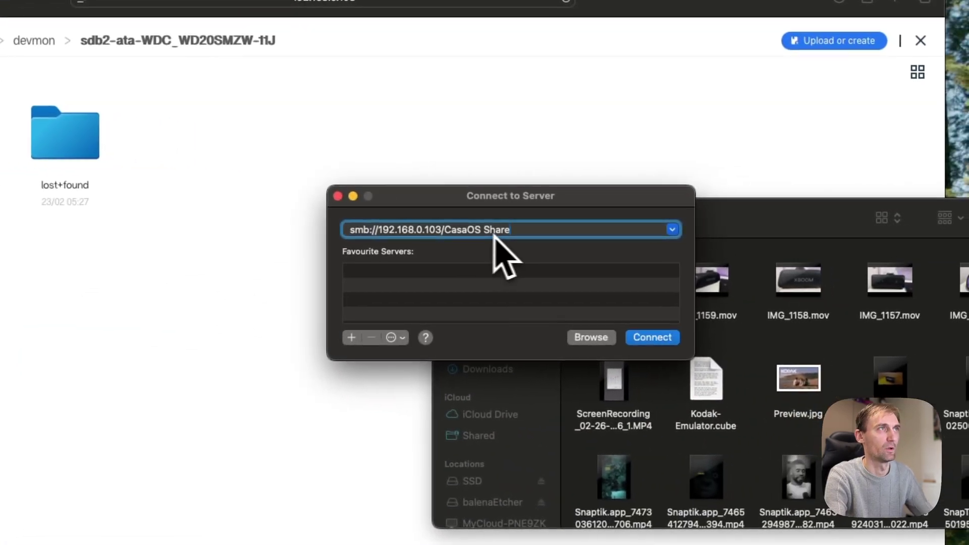
pyautogui.click(654, 337)
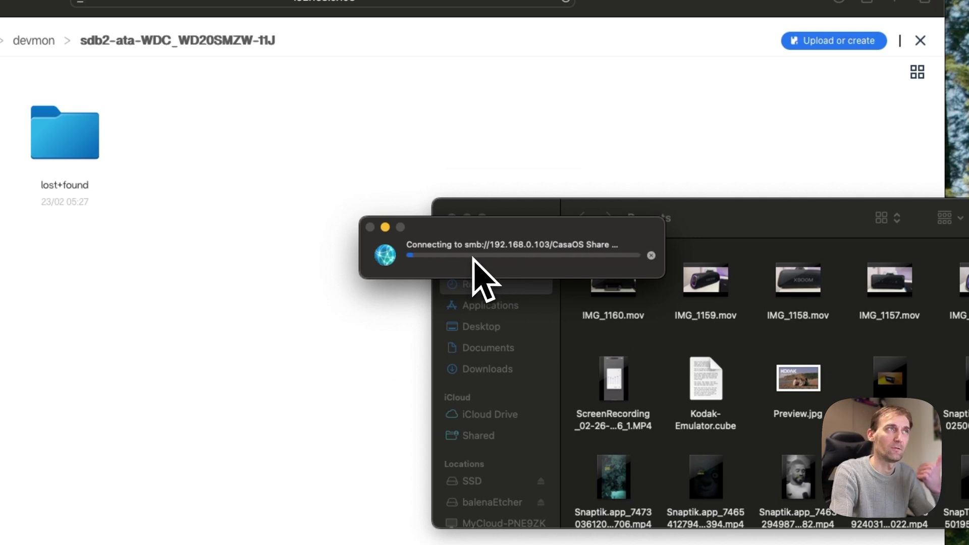
# Confirm the server connection and connect to 192.168.0.103 as Guest
pyautogui.click(563, 331)
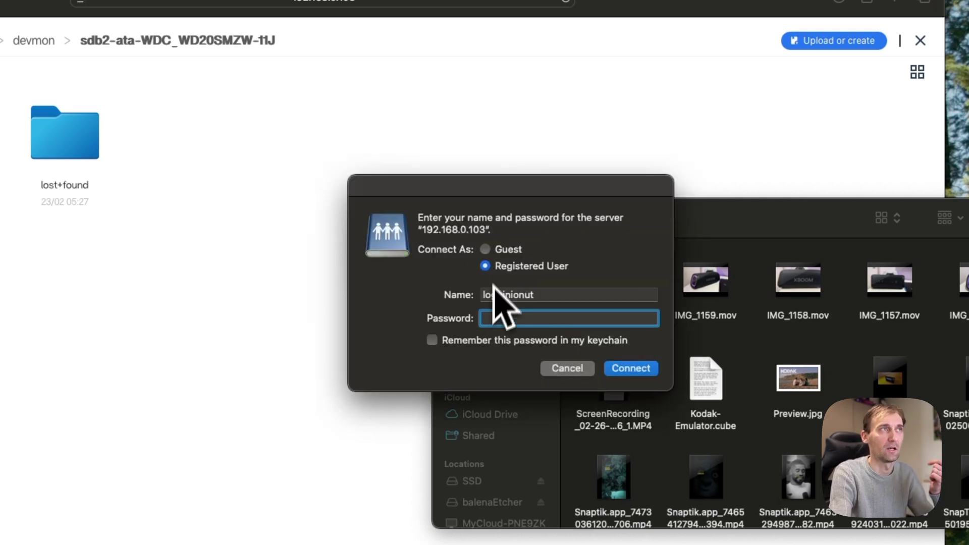
pyautogui.click(497, 253)
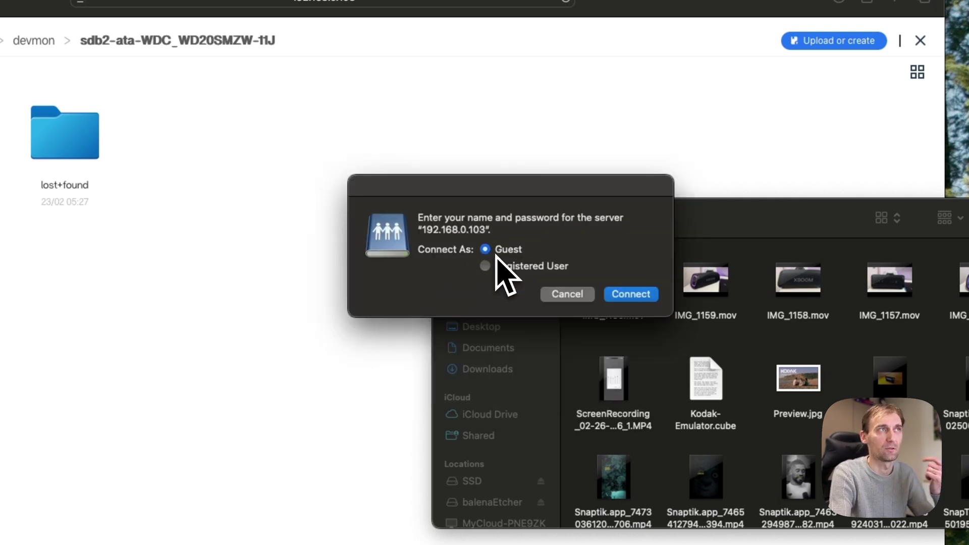
pyautogui.click(616, 297)
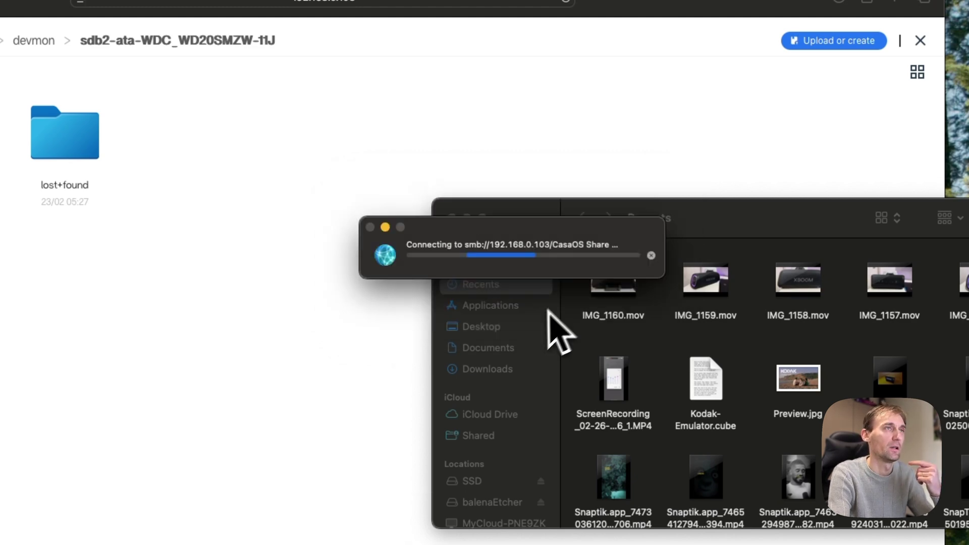
# Copy the LG Boom folder from the desktop into the CasaOS Share folder in Finder
pyautogui.click(570, 248)
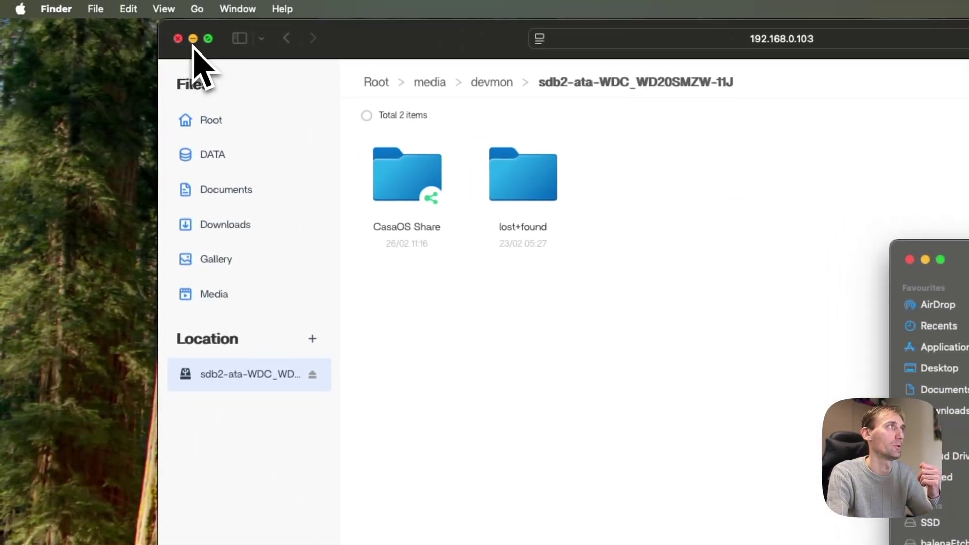
pyautogui.click(189, 38)
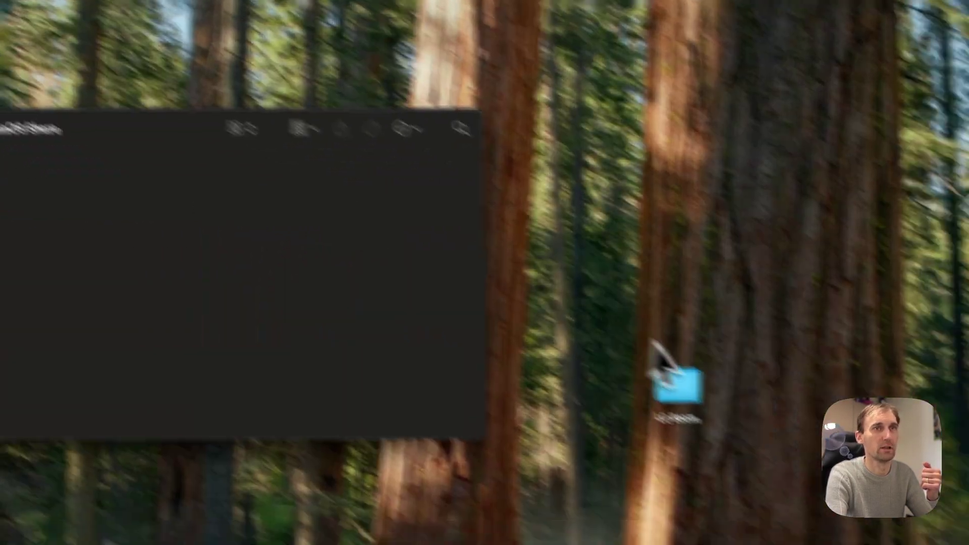
pyautogui.click(722, 434)
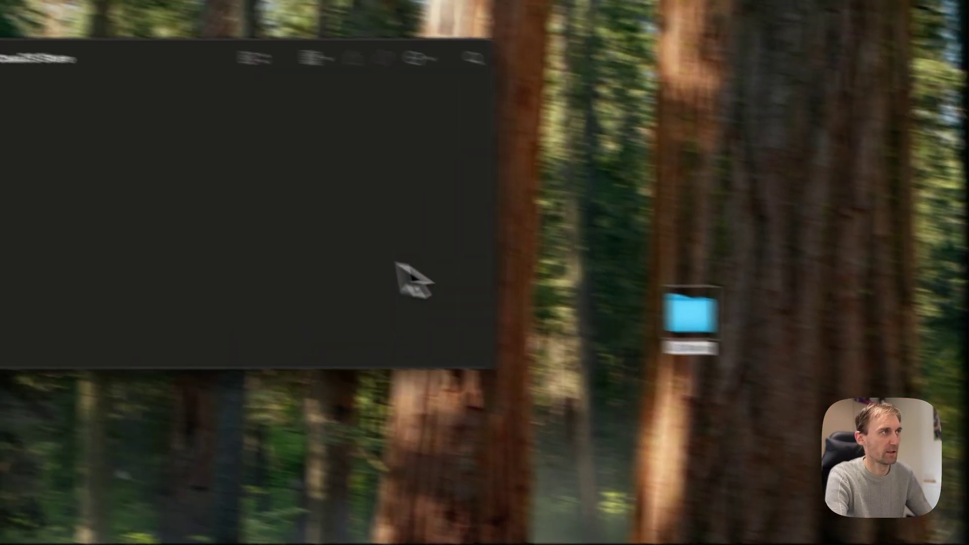
pyautogui.click(133, 227)
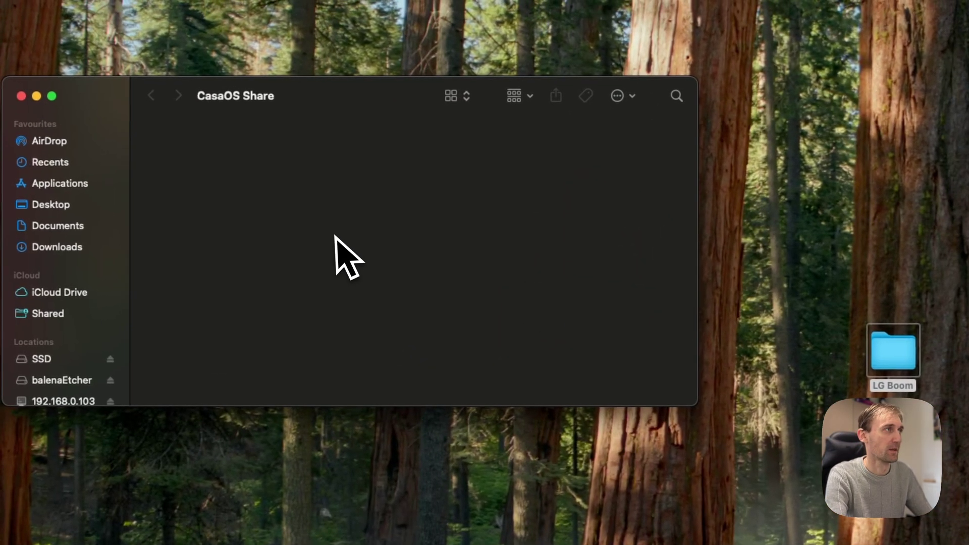
pyautogui.press('super+v')
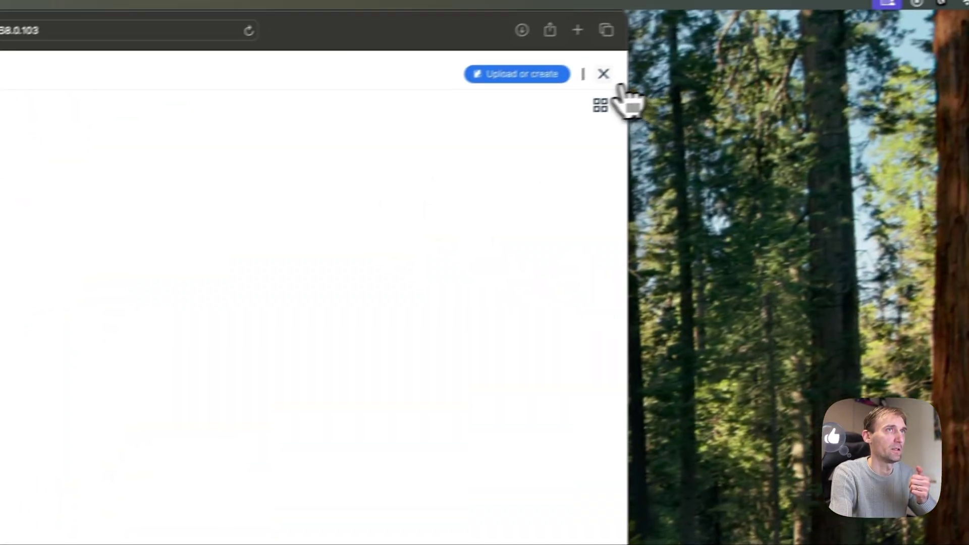
# Return to the CasaOS dashboard and install Jellyfin from the App Store
pyautogui.click(623, 86)
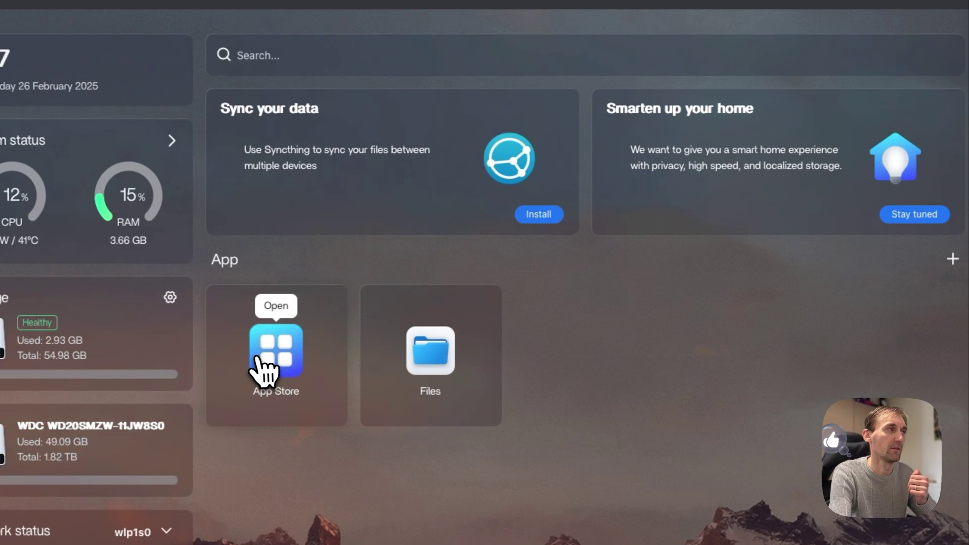
pyautogui.click(208, 375)
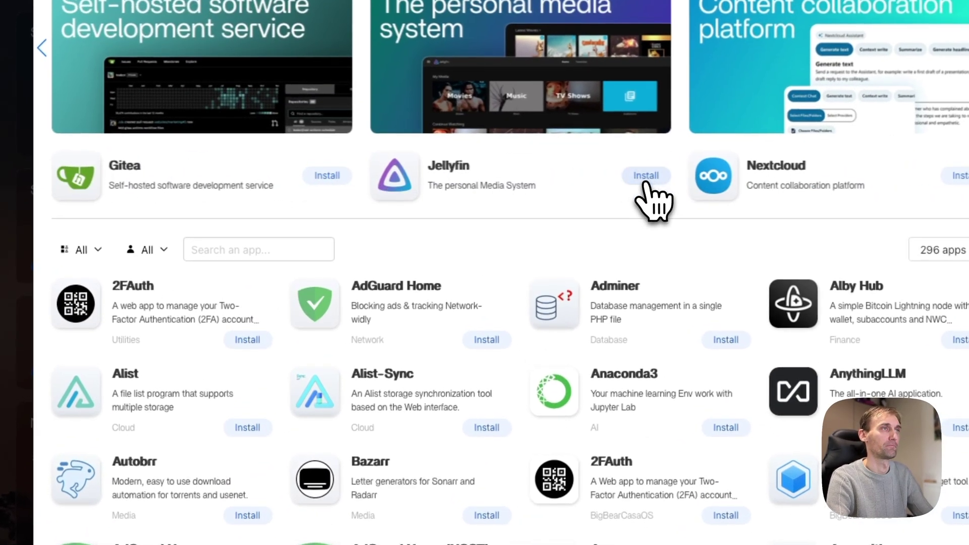
pyautogui.click(645, 179)
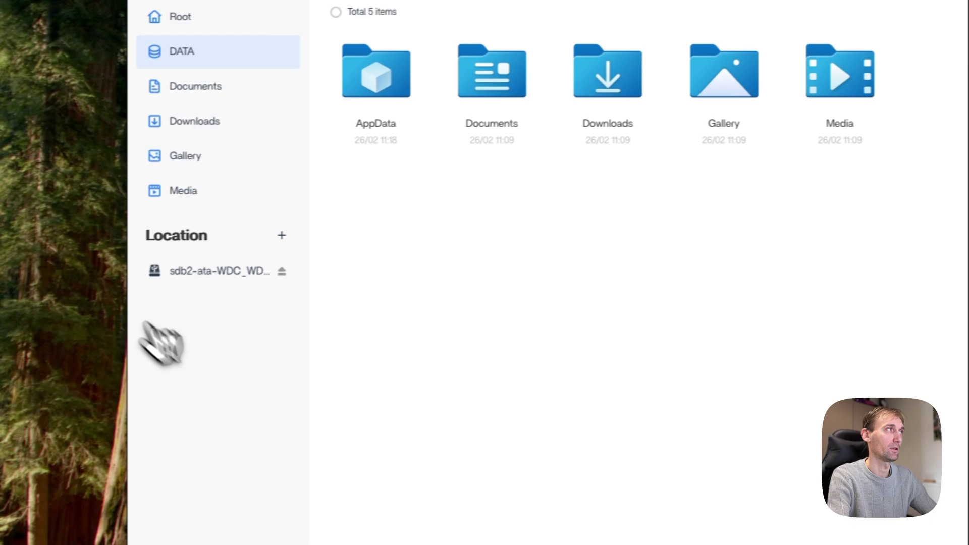
# Check the contents of LG Boom inside CasaOS Share on the external drive, and close the file manager
pyautogui.click(226, 271)
pyautogui.click(310, 185)
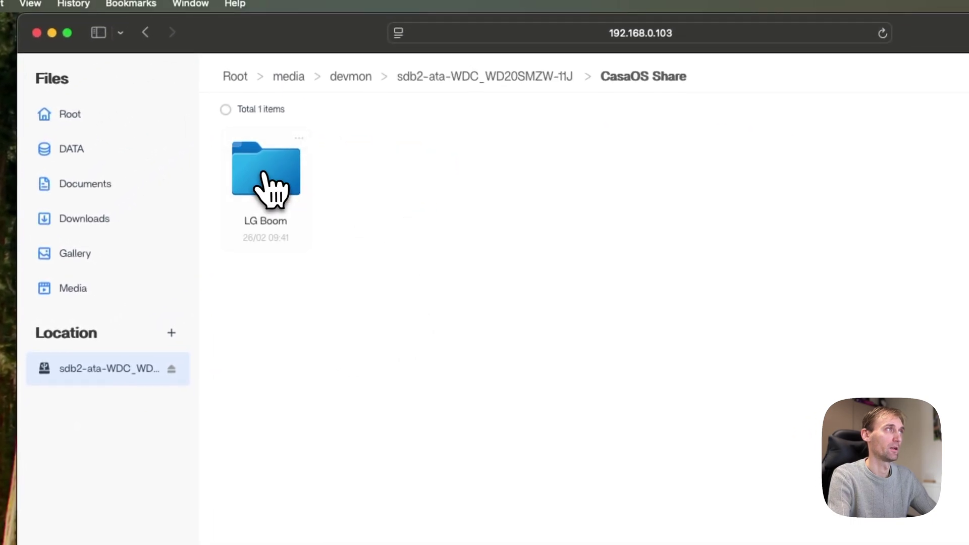
pyautogui.click(273, 183)
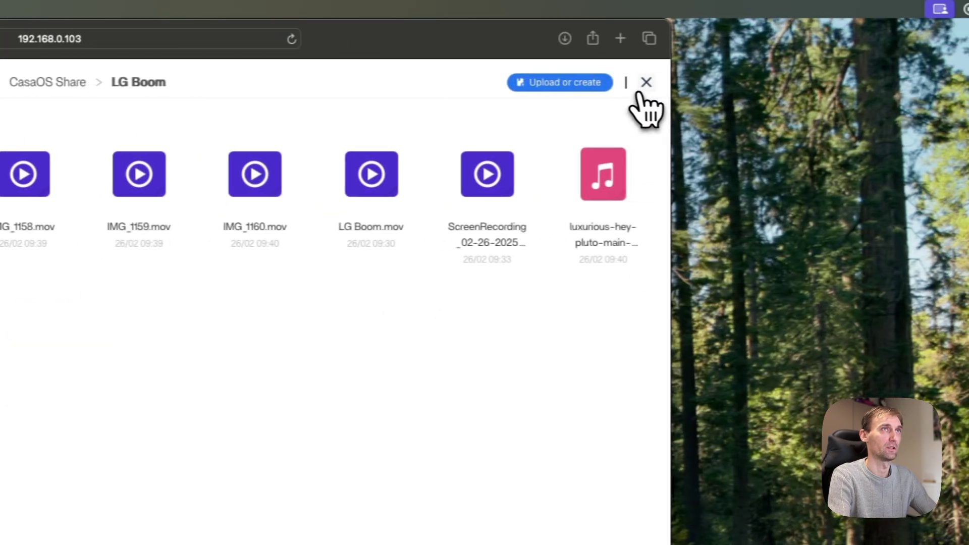
pyautogui.click(936, 82)
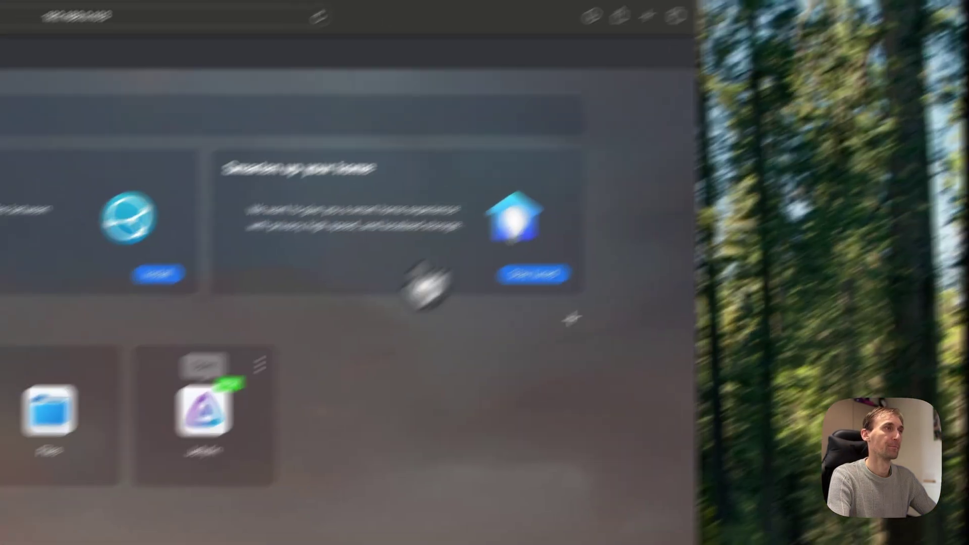
pyautogui.click(229, 411)
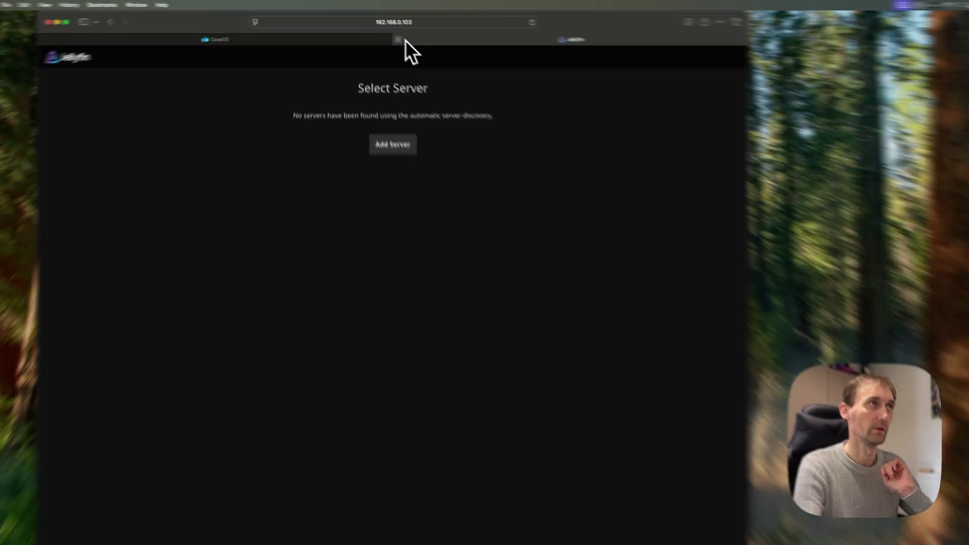
pyautogui.click(393, 34)
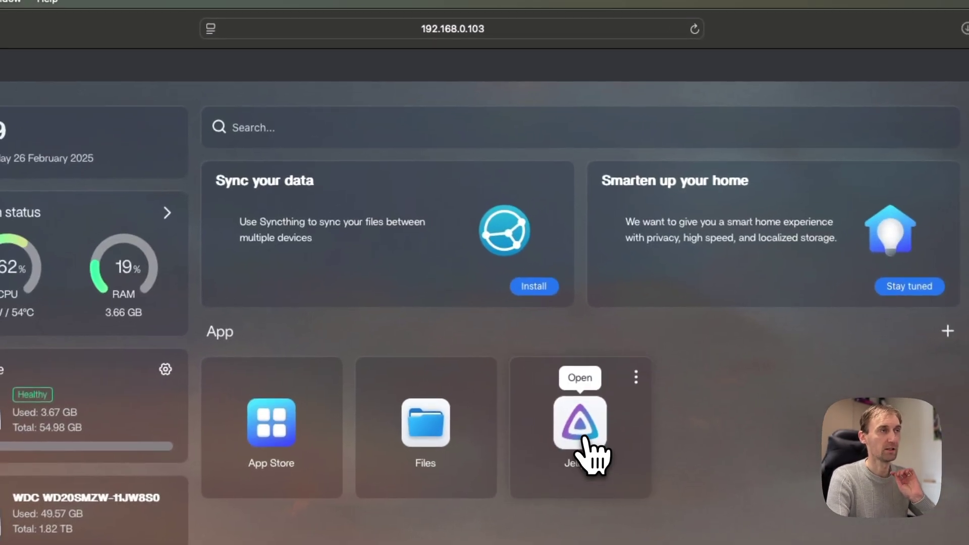
pyautogui.click(585, 437)
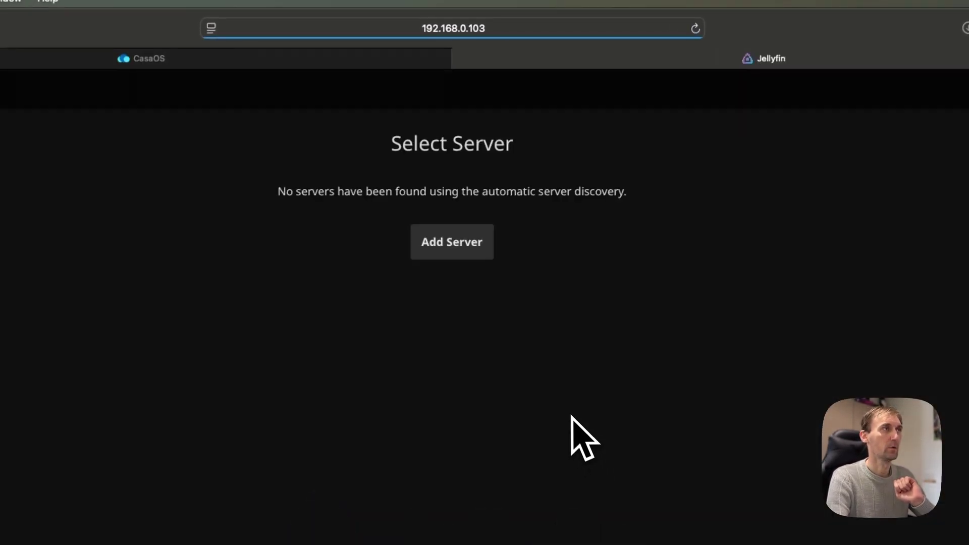
pyautogui.click(477, 256)
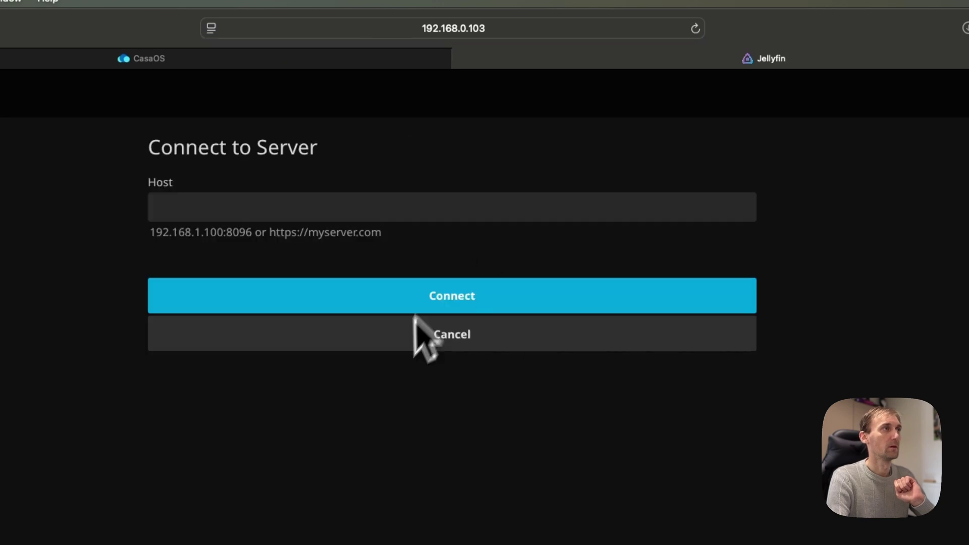
pyautogui.click(585, 69)
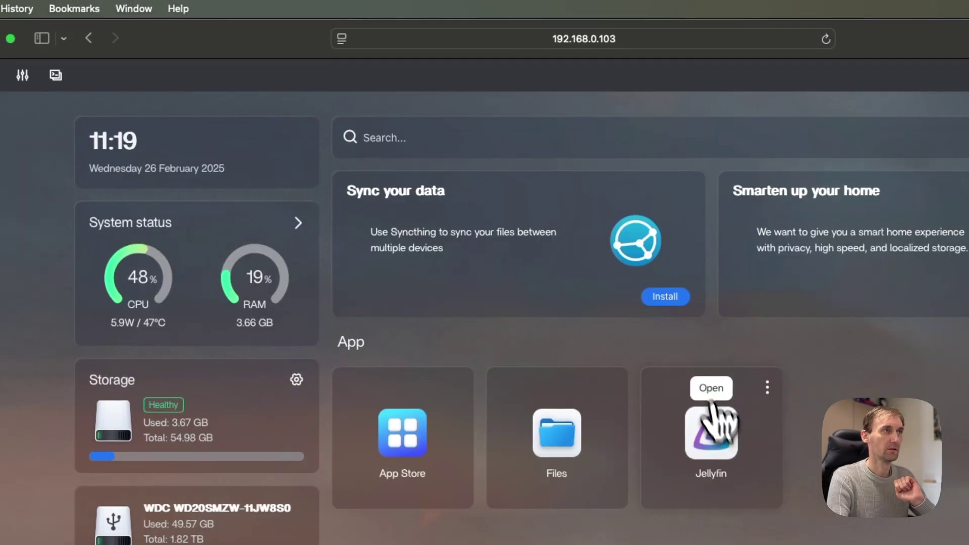
# Open Jellyfin from the dashboard and start its setup wizard with English as the display language
pyautogui.click(725, 435)
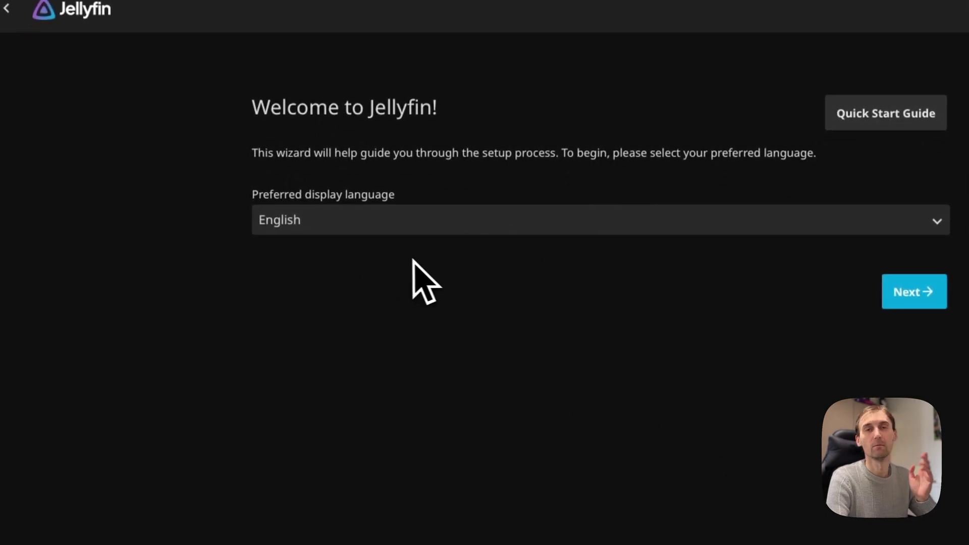
pyautogui.click(911, 292)
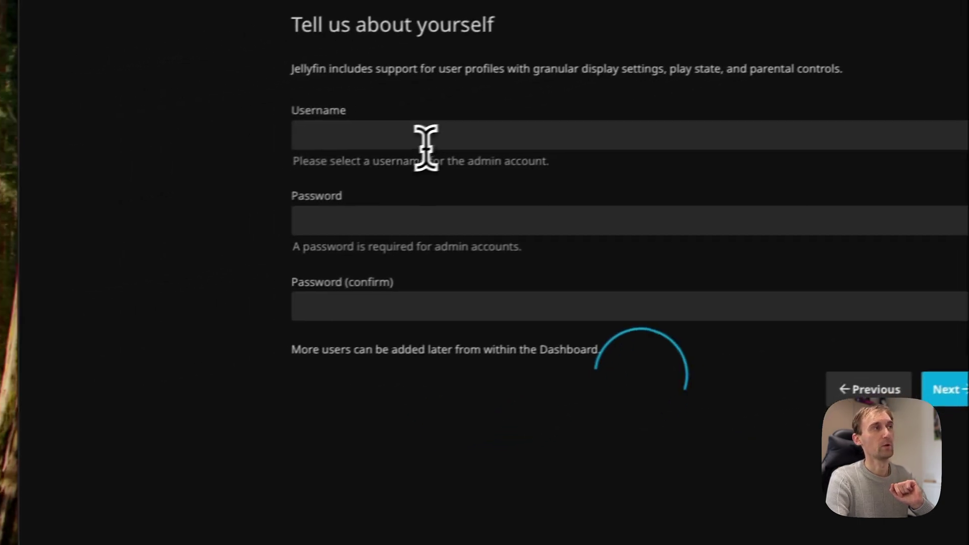
# Create the Jellyfin admin account with username casaos, enter and confirm the account password, and decline saving it in the Passwords app
pyautogui.click(202, 182)
pyautogui.write('abc')
pyautogui.hotkey('ctrl', 'a')
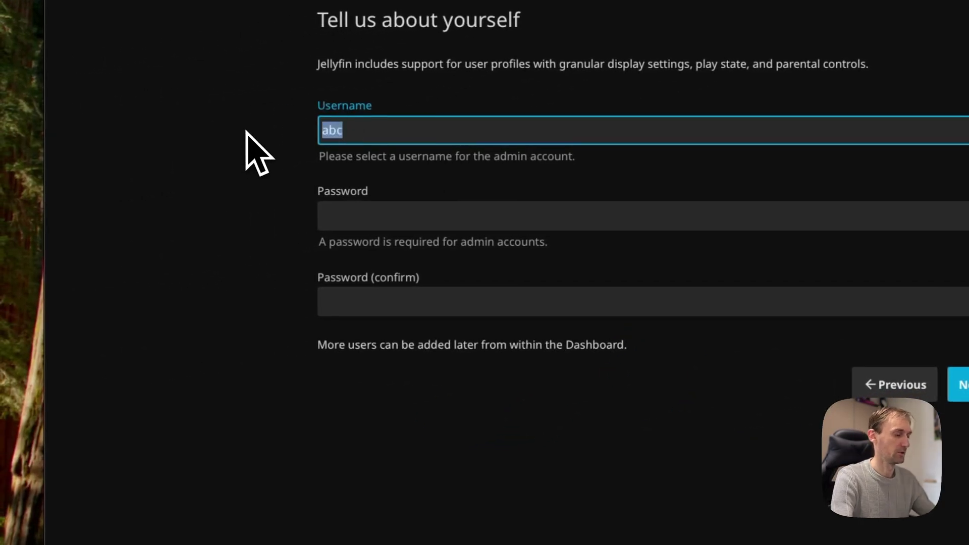
pyautogui.write('casaos')
pyautogui.press('Tab')
pyautogui.write('a')
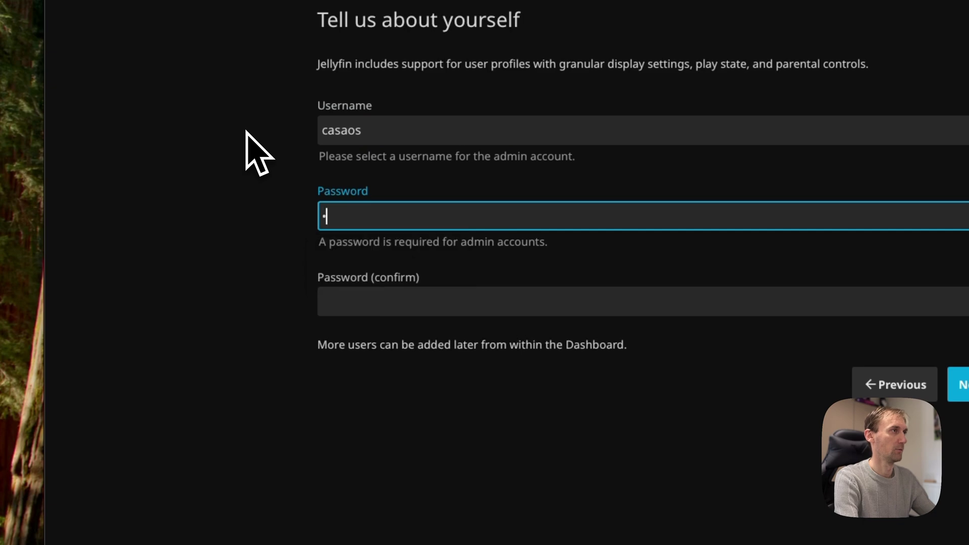
pyautogui.press('Tab')
pyautogui.write('a')
pyautogui.press('super+l')
pyautogui.press('Escape')
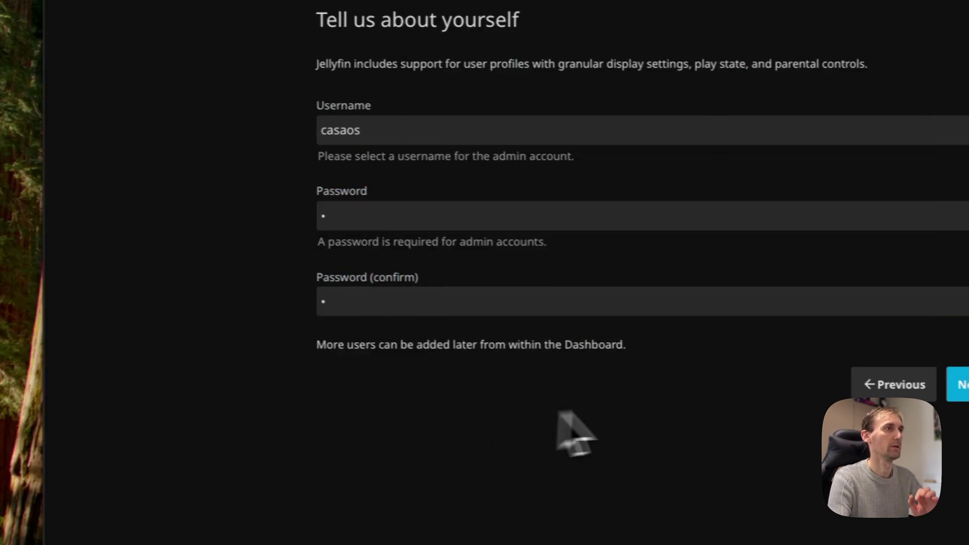
pyautogui.click(732, 361)
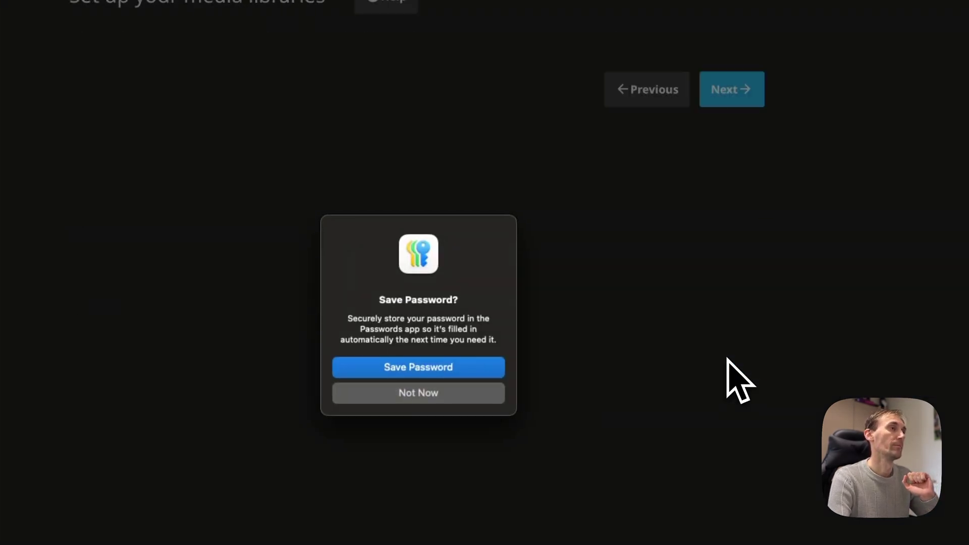
pyautogui.click(387, 401)
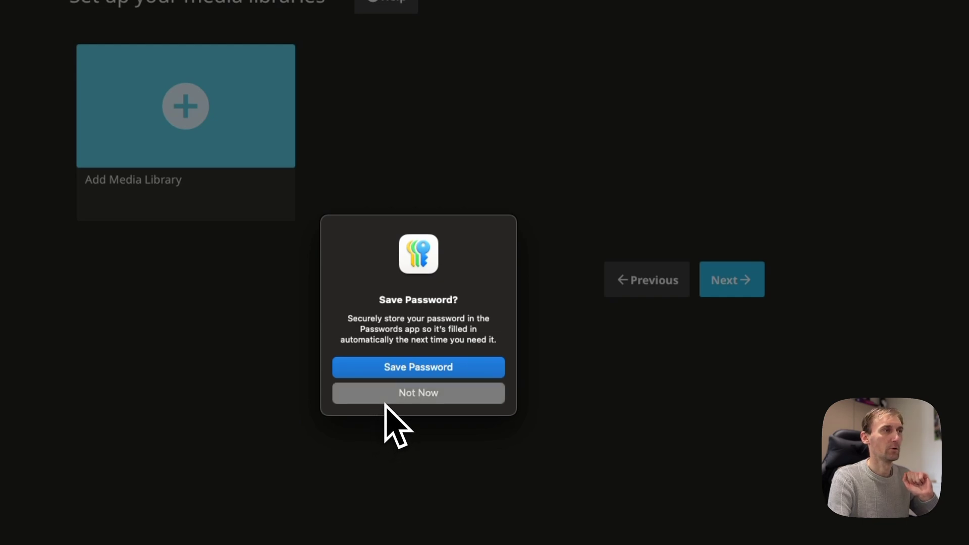
# Start a new Jellyfin media library with the content type Movies
pyautogui.click(285, 126)
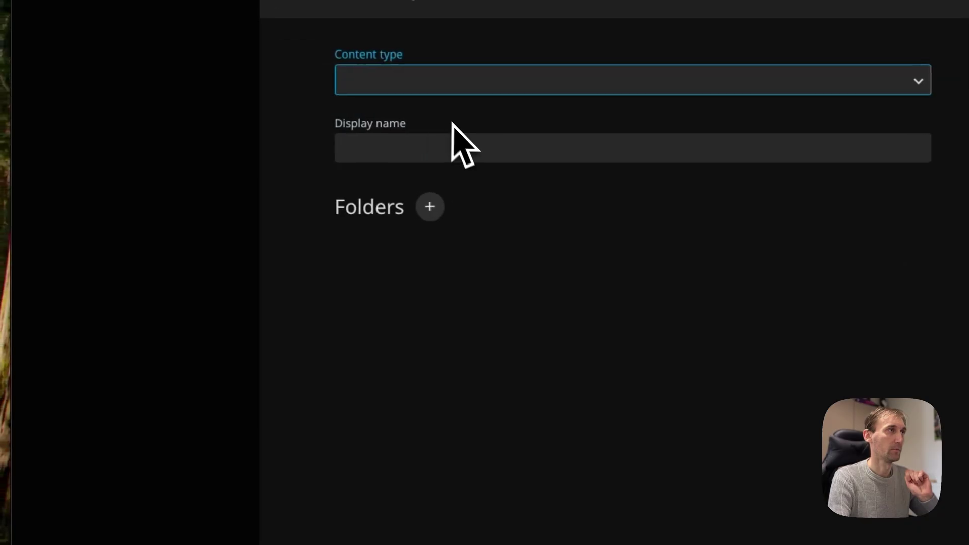
pyautogui.click(457, 81)
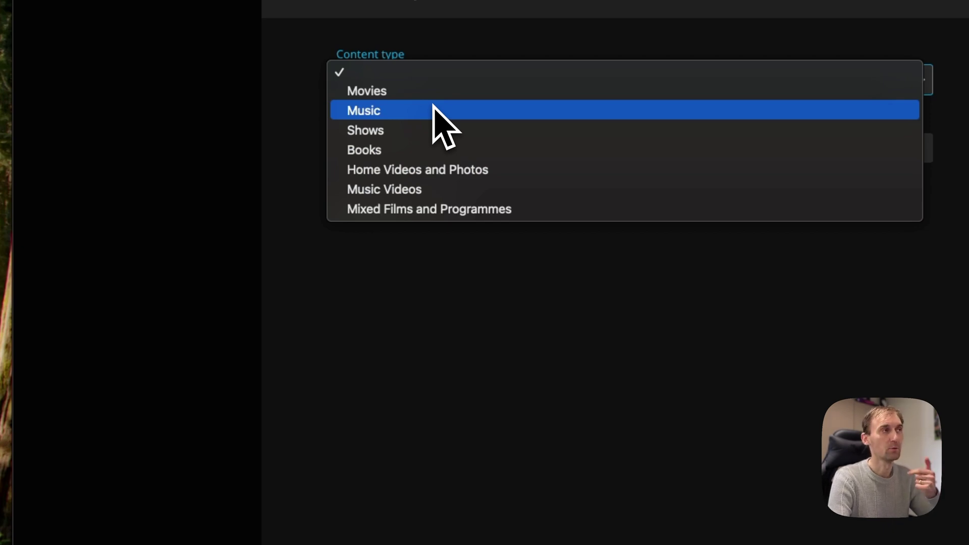
pyautogui.click(417, 94)
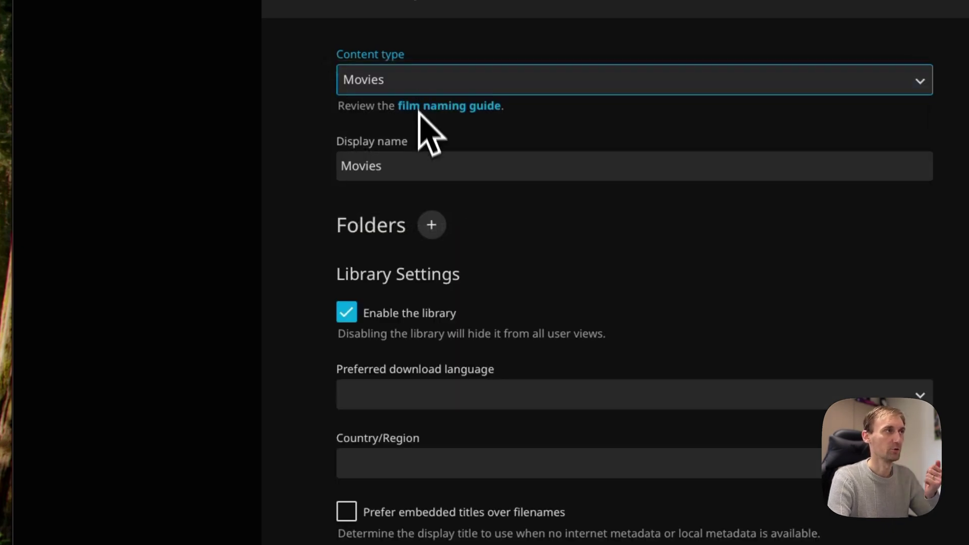
# Browse the server's folders, including /Media and /opt/vc/lib, for a location for the Movies library
pyautogui.click(432, 226)
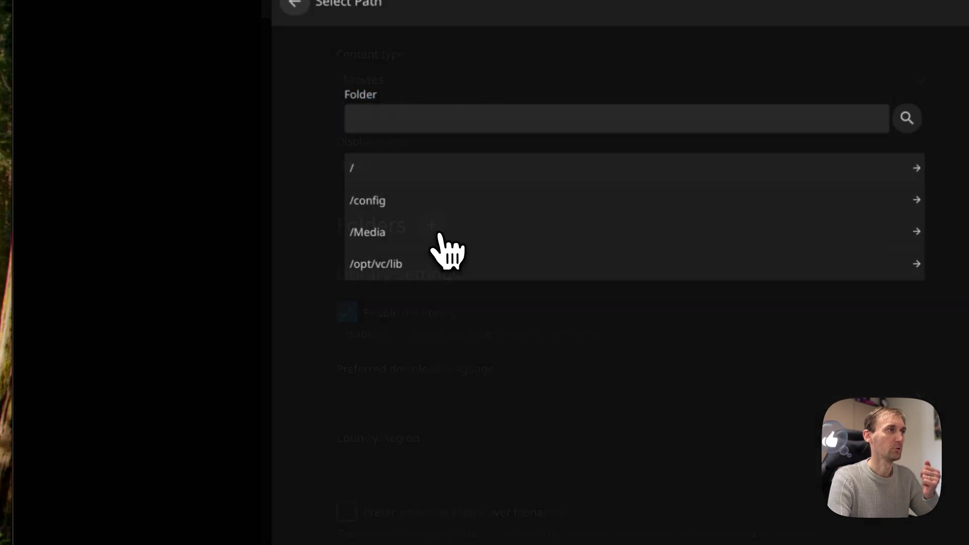
pyautogui.click(426, 232)
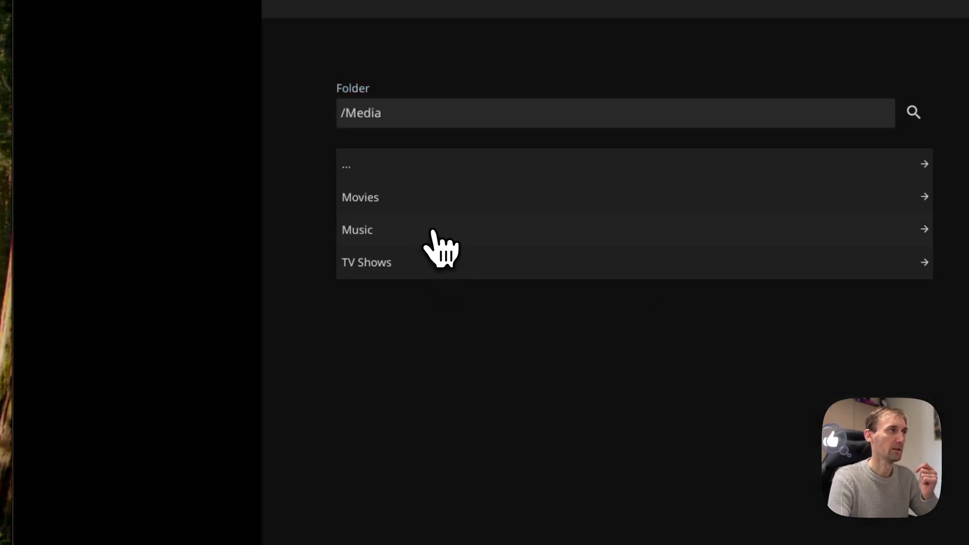
pyautogui.click(417, 202)
pyautogui.click(445, 176)
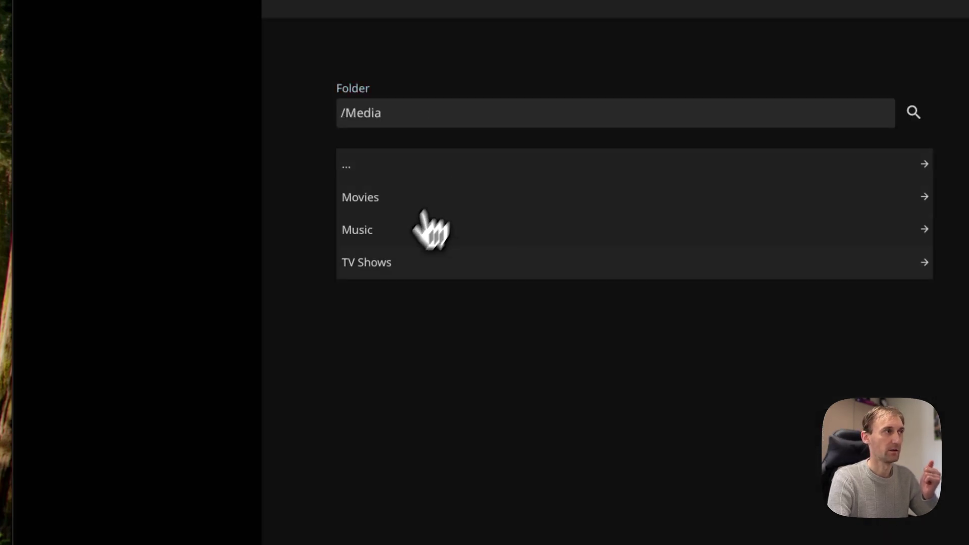
pyautogui.click(385, 173)
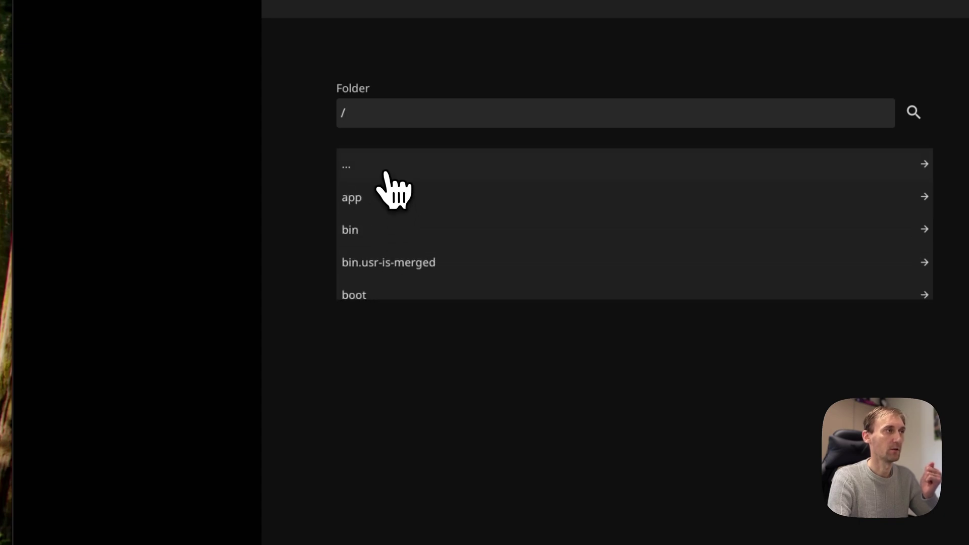
pyautogui.click(401, 263)
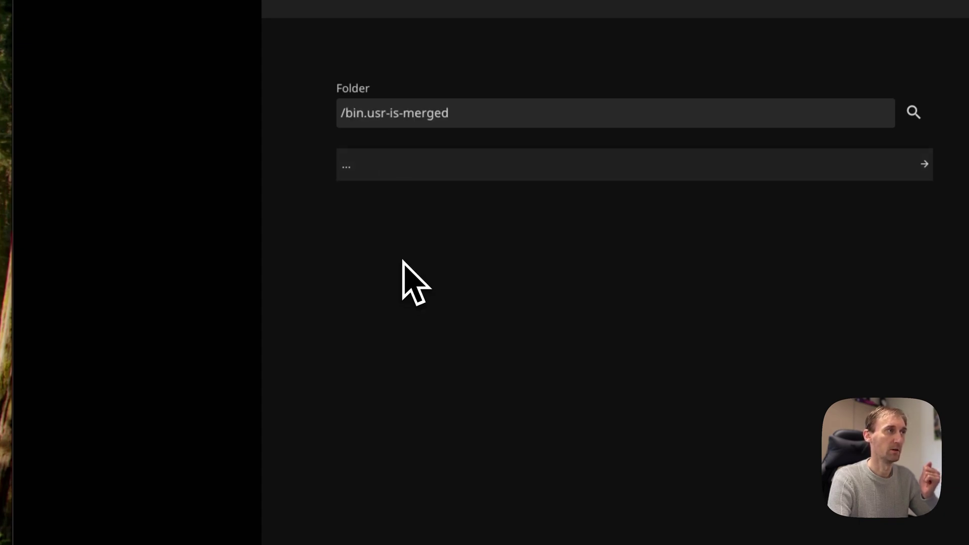
pyautogui.click(396, 176)
pyautogui.click(397, 176)
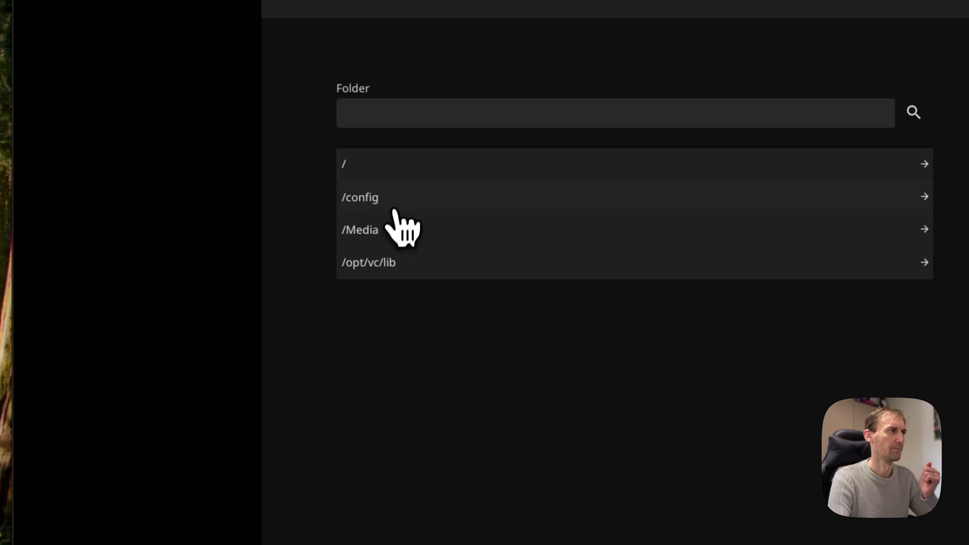
pyautogui.click(389, 264)
pyautogui.click(391, 167)
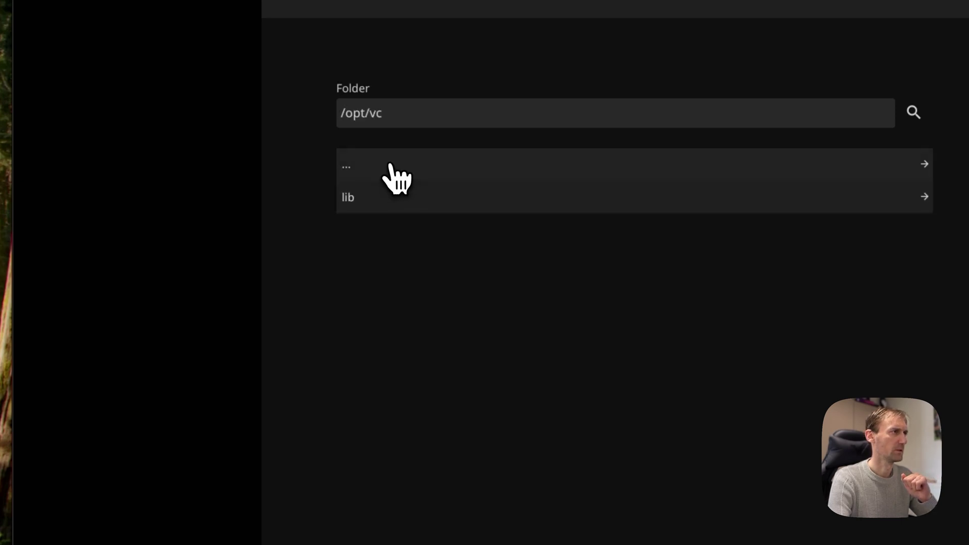
pyautogui.click(392, 168)
pyautogui.click(393, 170)
pyautogui.click(391, 168)
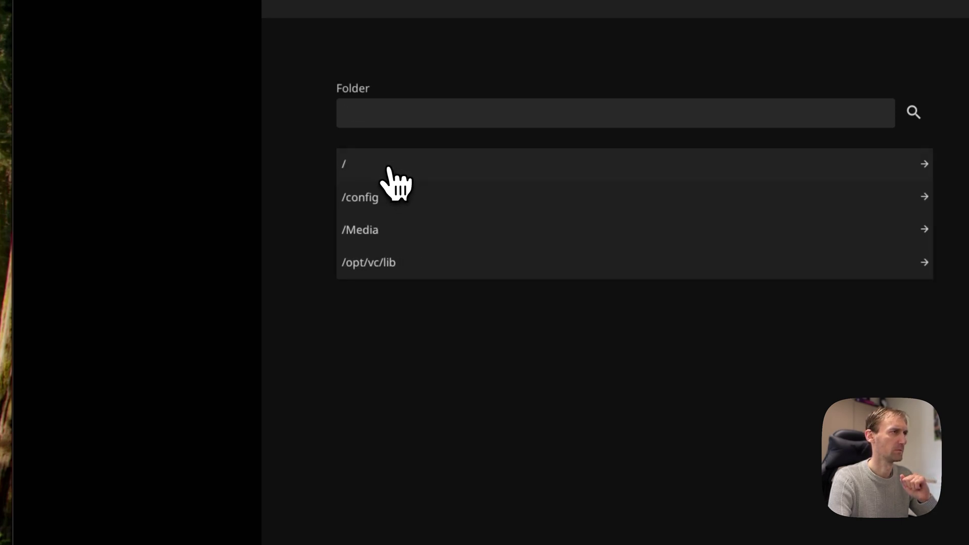
# Add the /bin.usr-is-merged folder to the Movies library and save the library
pyautogui.click(390, 169)
pyautogui.click(391, 262)
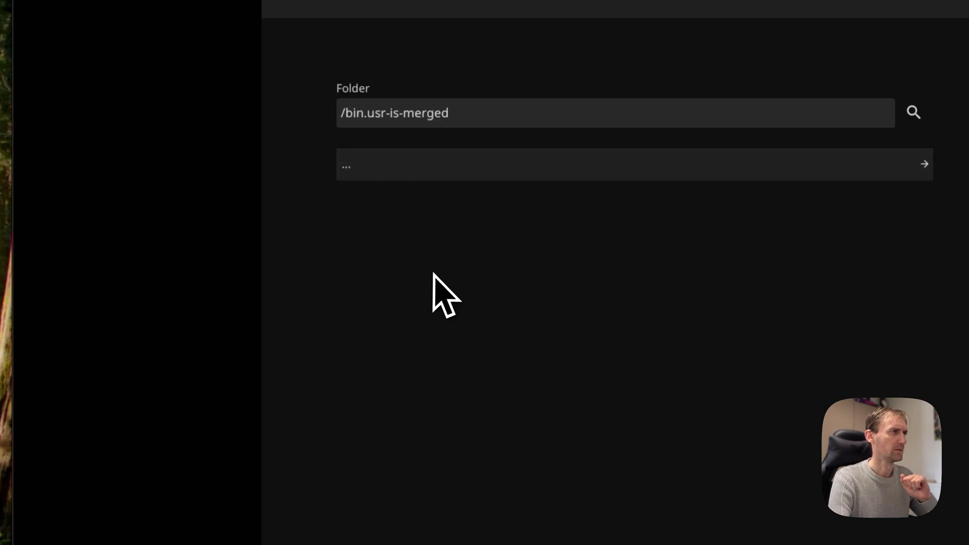
pyautogui.click(497, 472)
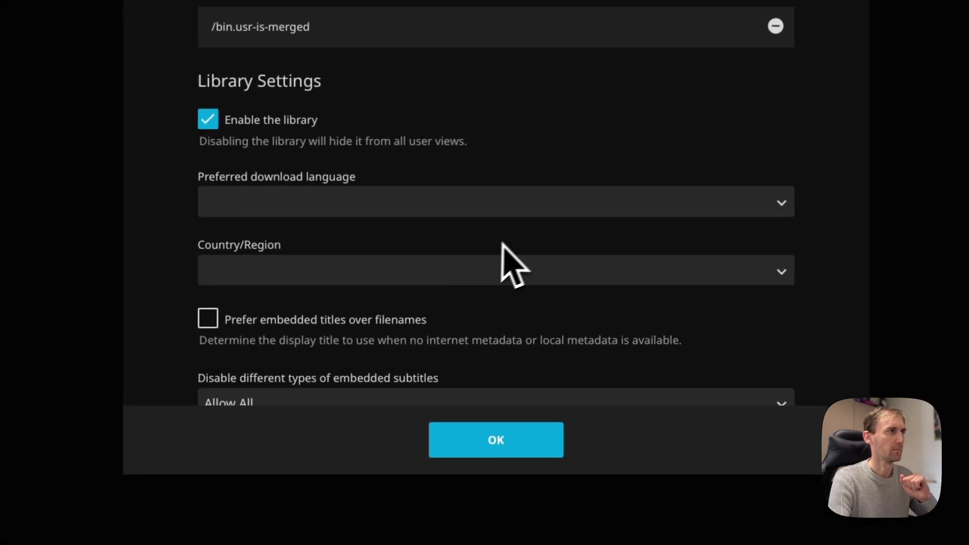
pyautogui.click(517, 451)
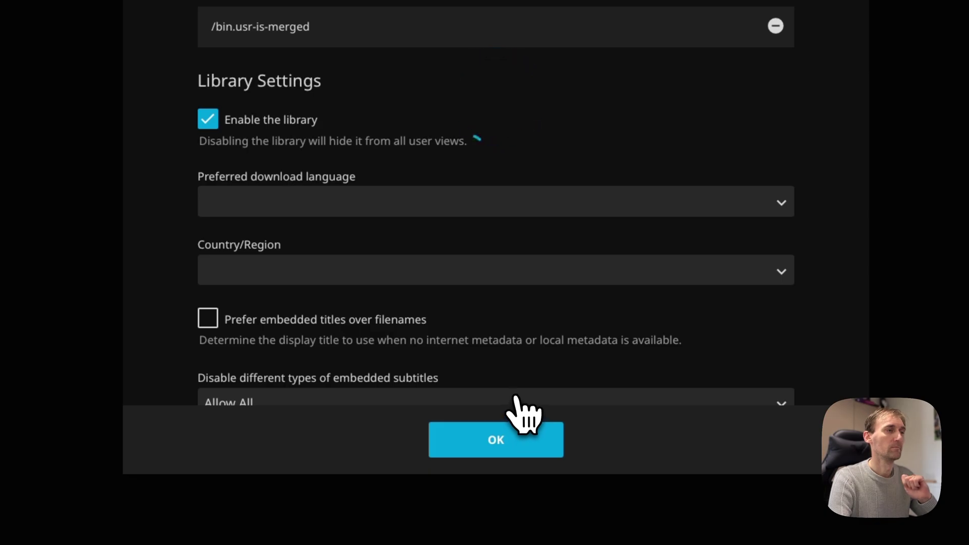